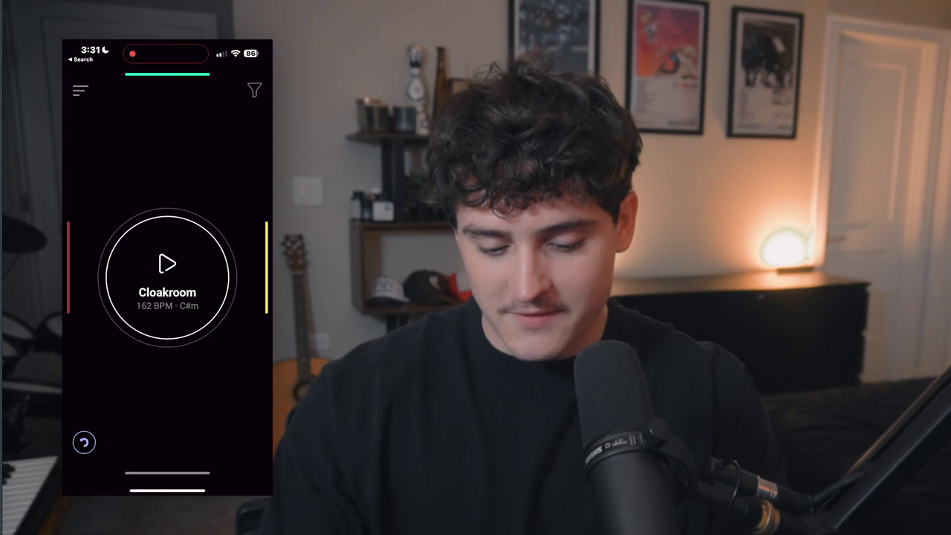
Step: Filter the Melody loops by the Pop vibe to narrow the results
click(254, 90)
click(219, 170)
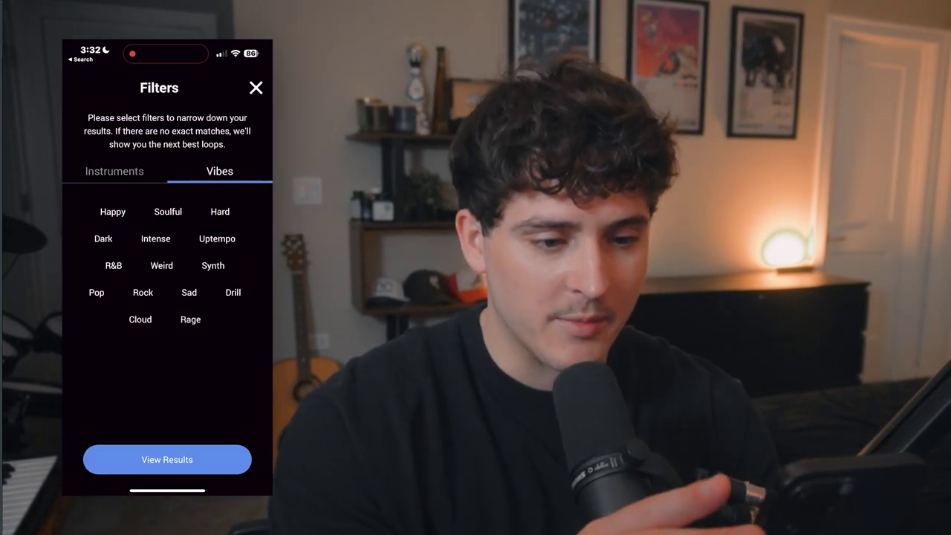
click(97, 292)
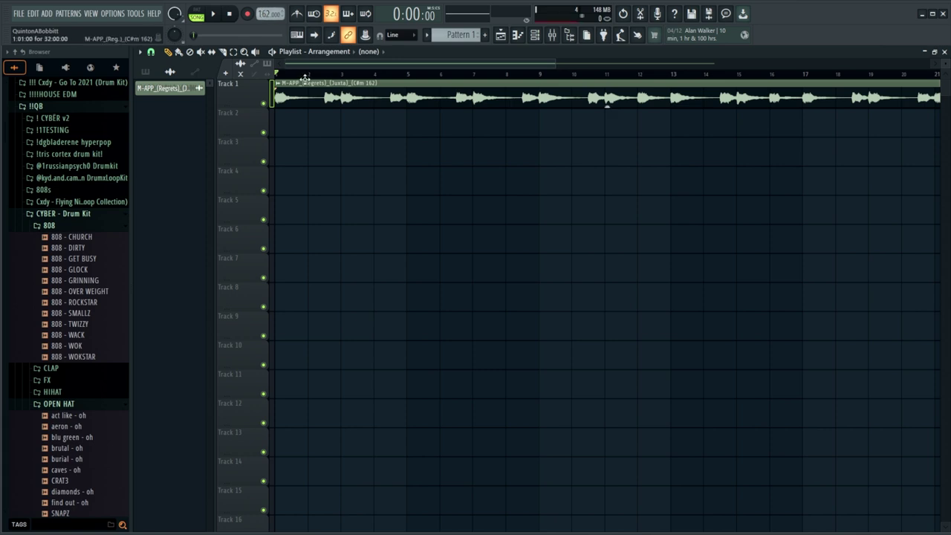
Step: Zoom the playlist in and out to inspect the Regrets loop
scroll(302, 79, up, 2)
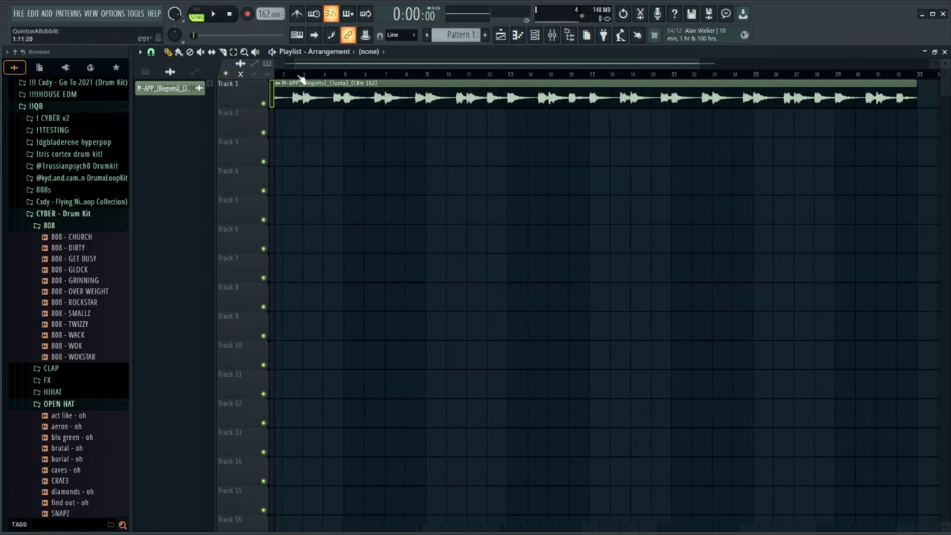
scroll(329, 71, down, 2)
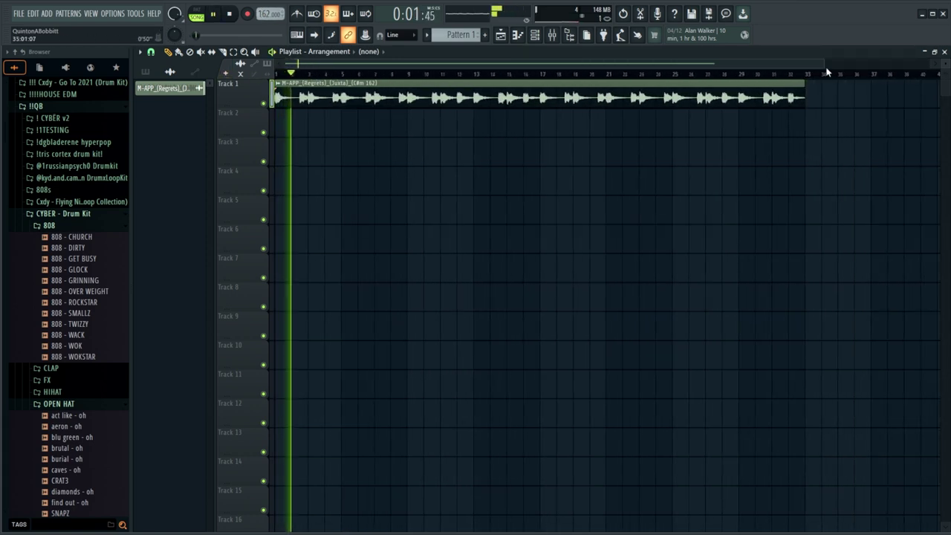
scroll(808, 78, up, 4)
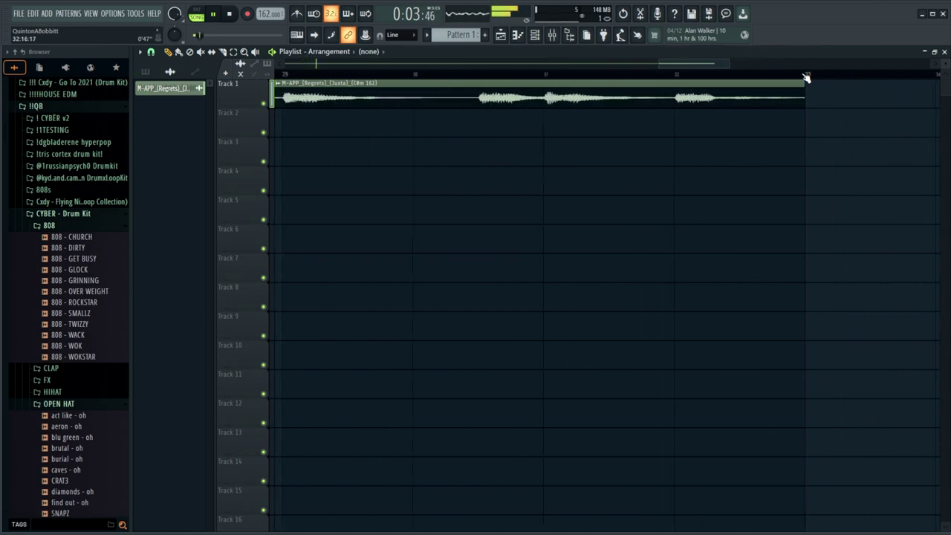
scroll(805, 81, down, 3)
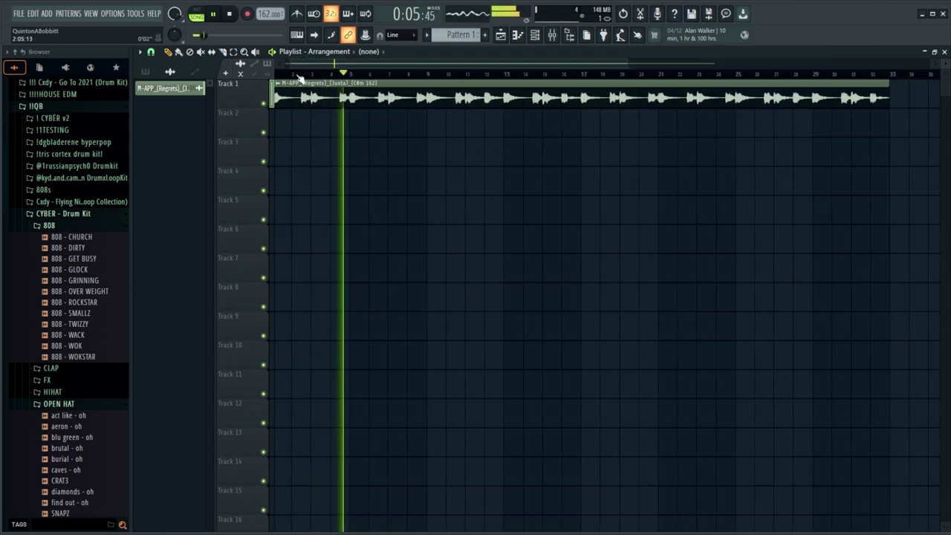
scroll(299, 78, up, 4)
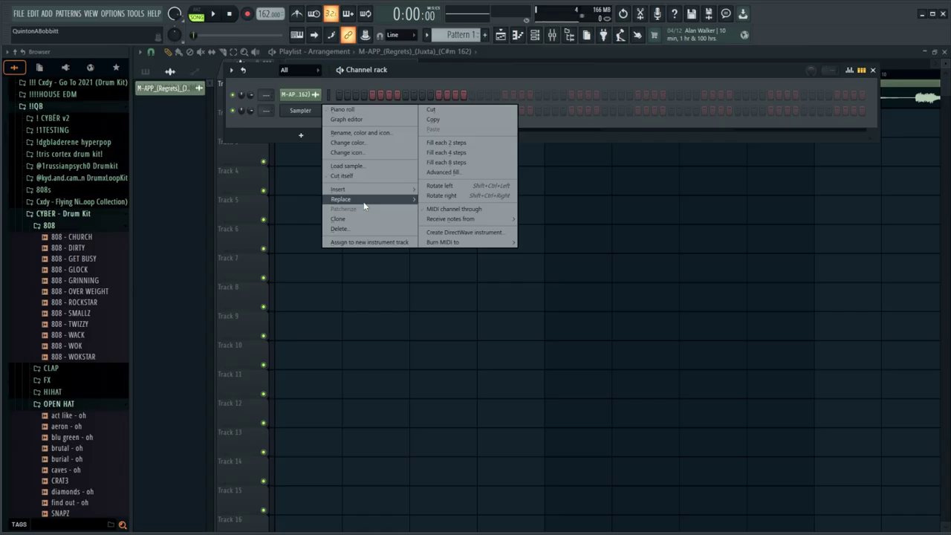
Step: Replace the Sampler channel with Serum and browse its preset list for a lead
mouse_move(363, 200)
click(435, 472)
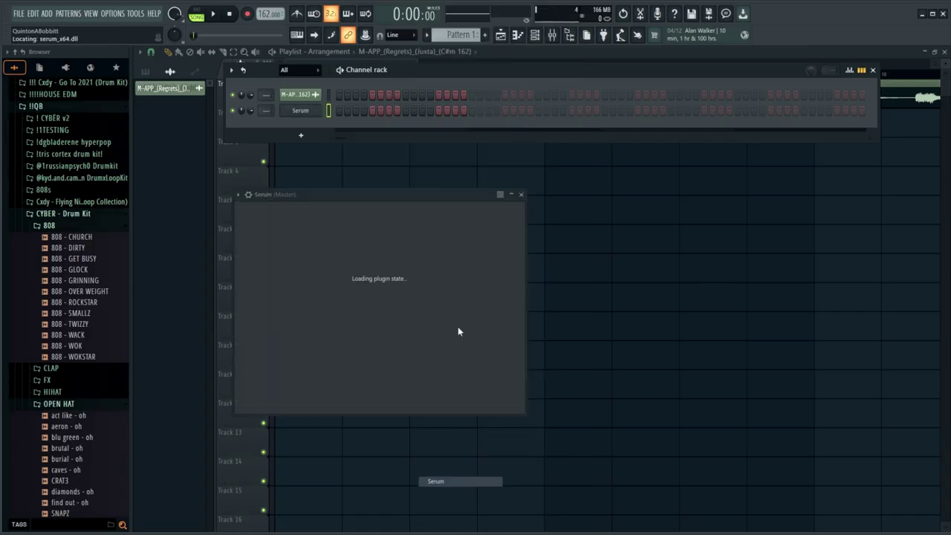
drag(424, 197, 464, 105)
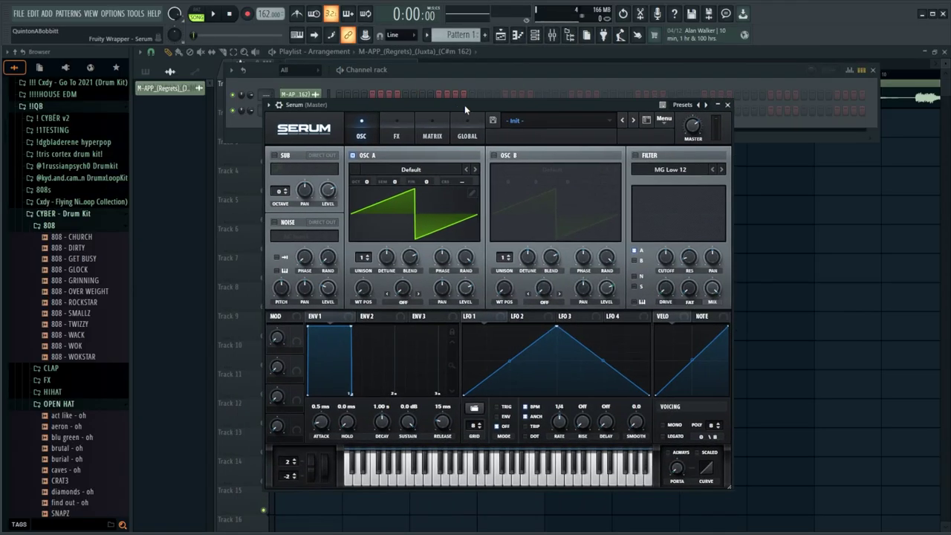
click(541, 120)
mouse_move(576, 167)
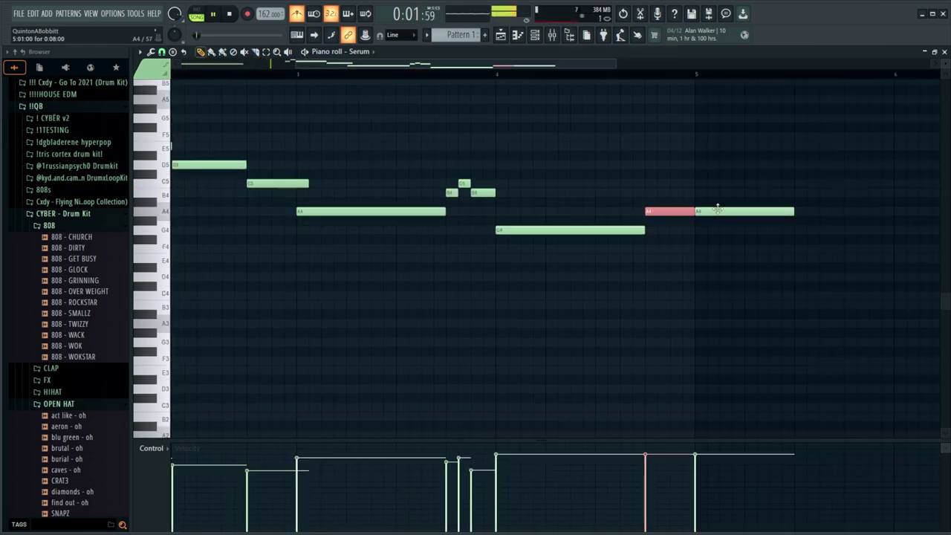
scroll(364, 111, down, 3)
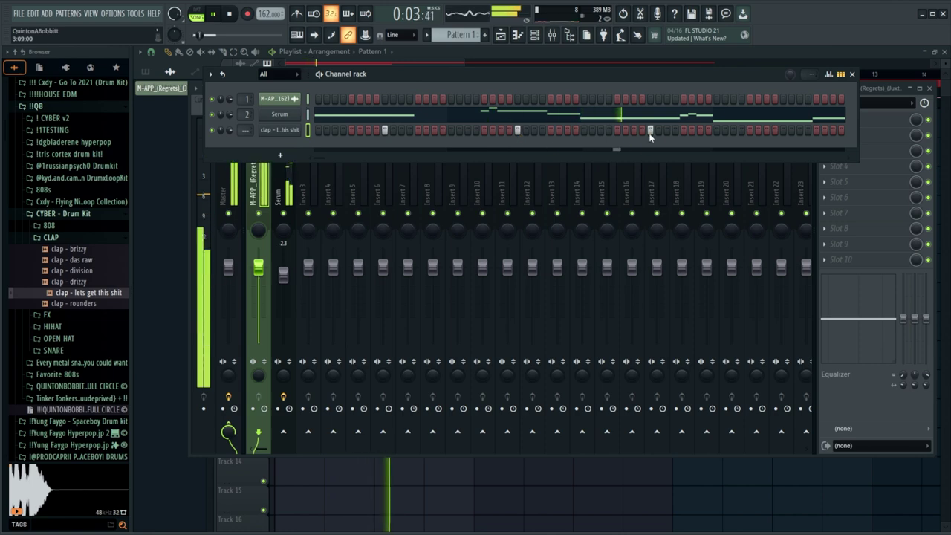
Step: Place a clap hit in the clap channel's step pattern
click(732, 130)
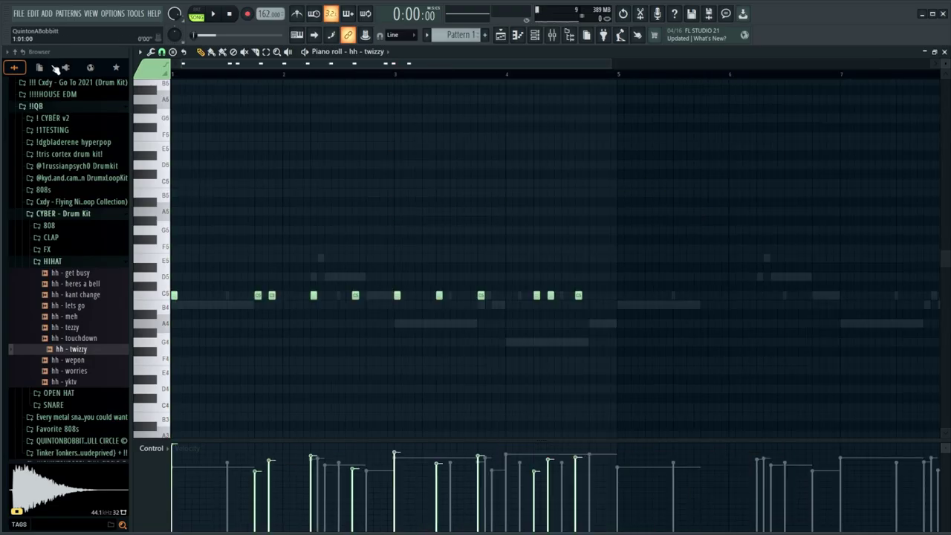
Step: Play the hi-hat pattern, then add another C5 hi-hat note after the chopped roll
key(space)
scroll(275, 67, up, 2)
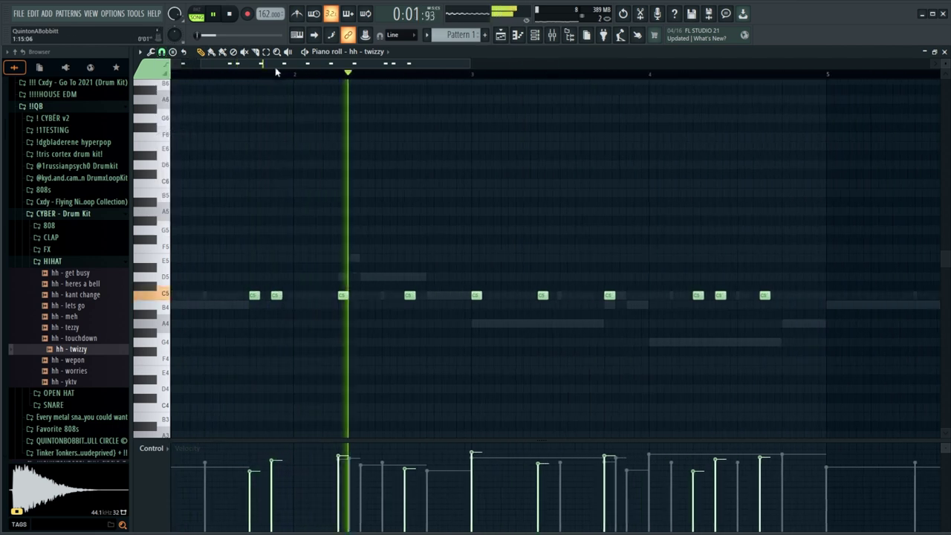
key(space)
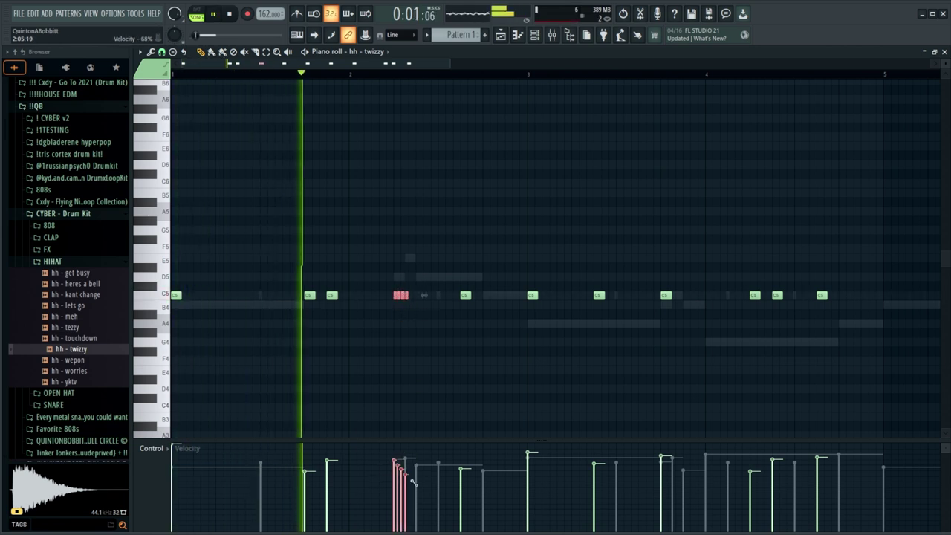
key(ctrl+d)
click(421, 296)
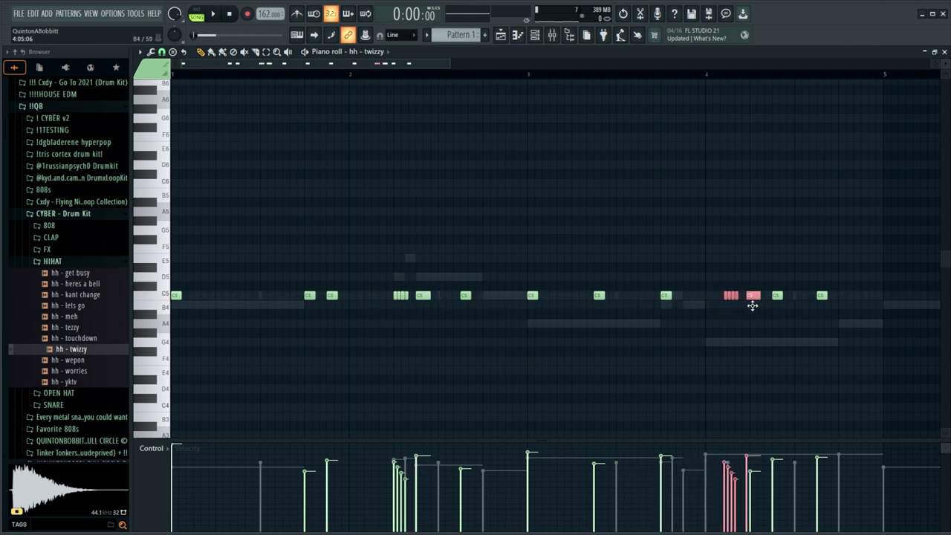
Step: Move one hi-hat roll and the note after it down to A4
drag(722, 303, 766, 278)
key(shift+Down)
key(shift+Down)
key(shift+Down)
click(586, 208)
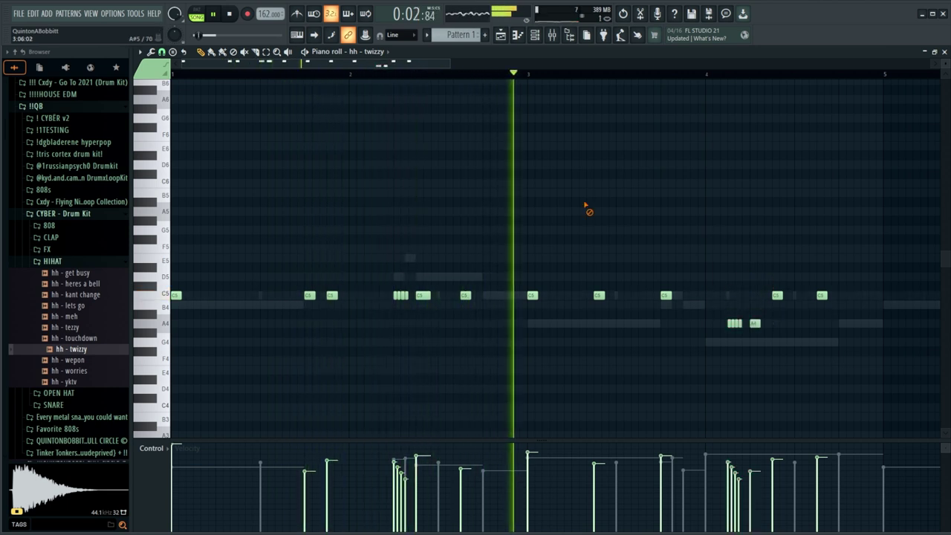
scroll(471, 76, down, 3)
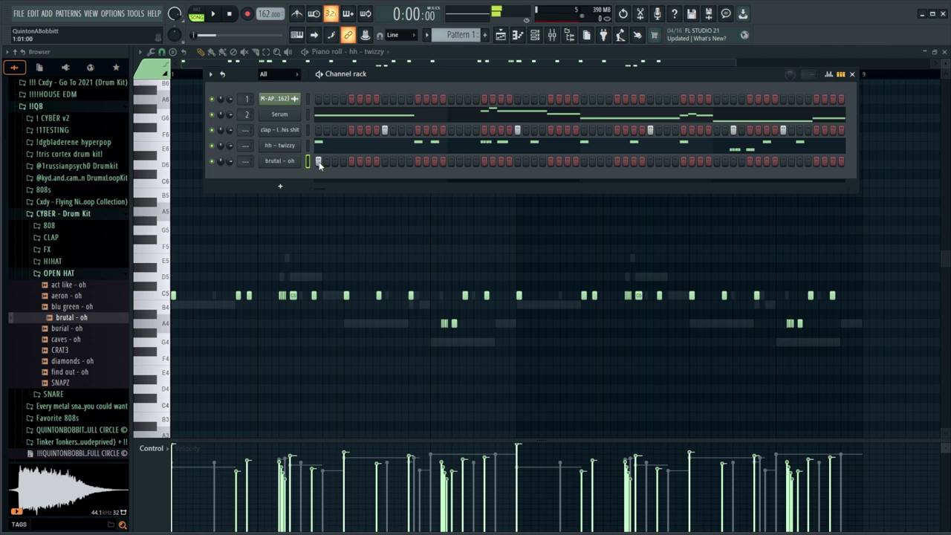
Step: Add two brutal - oh open hat hits to the step pattern
key(space)
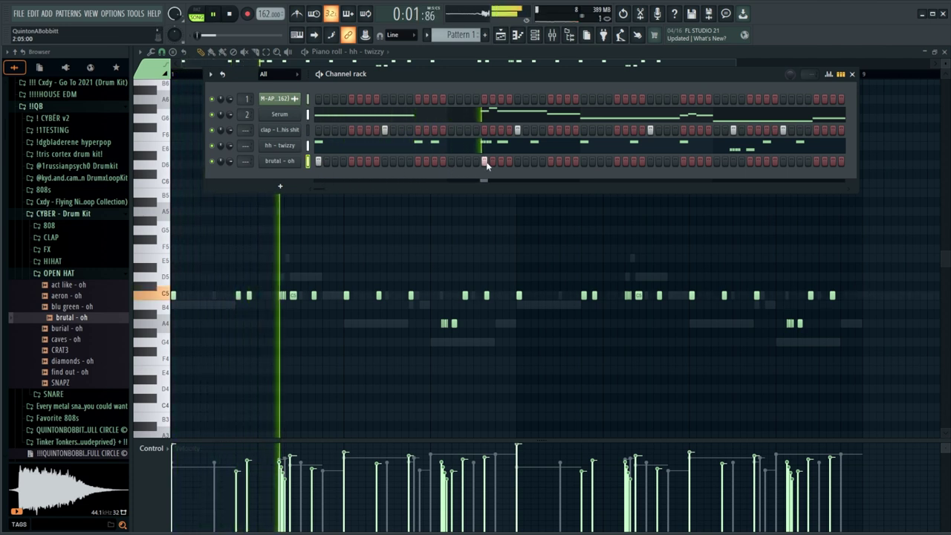
key(space)
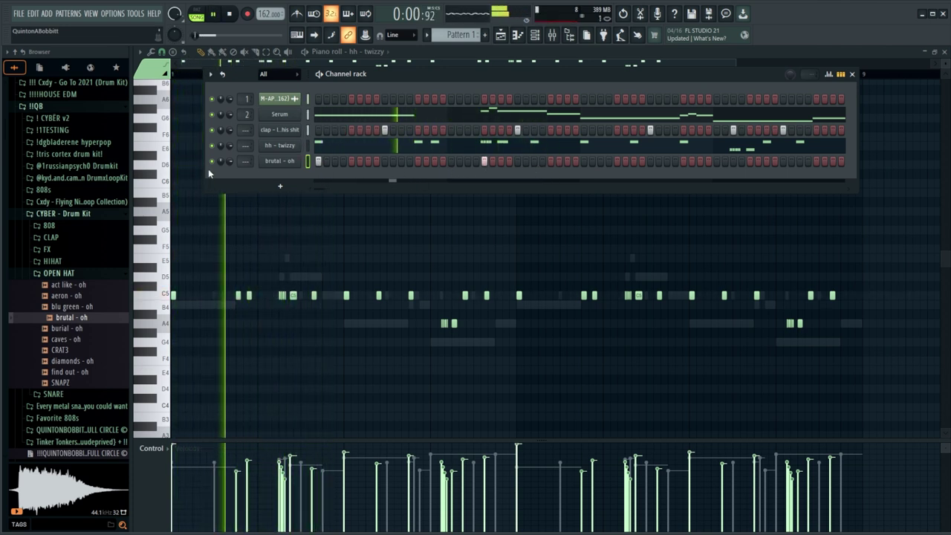
key(space)
key(space)
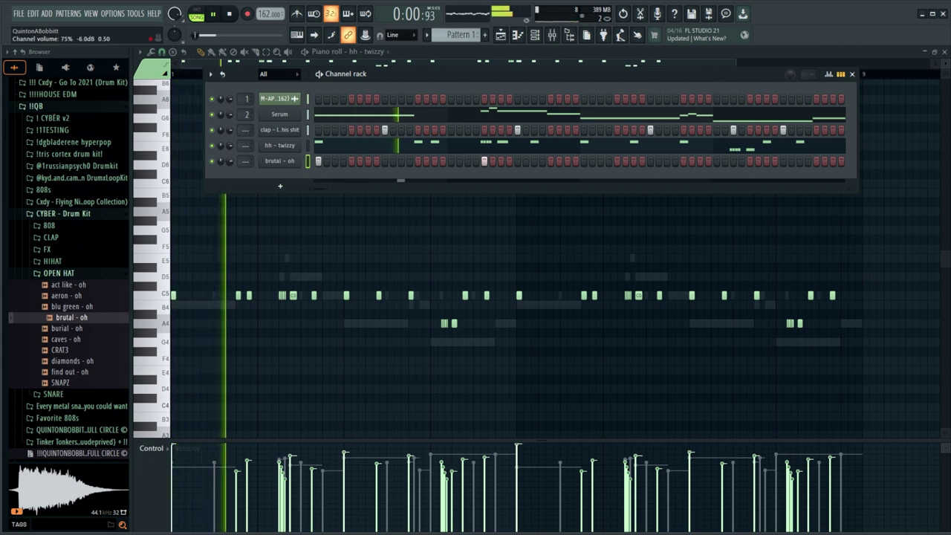
click(551, 161)
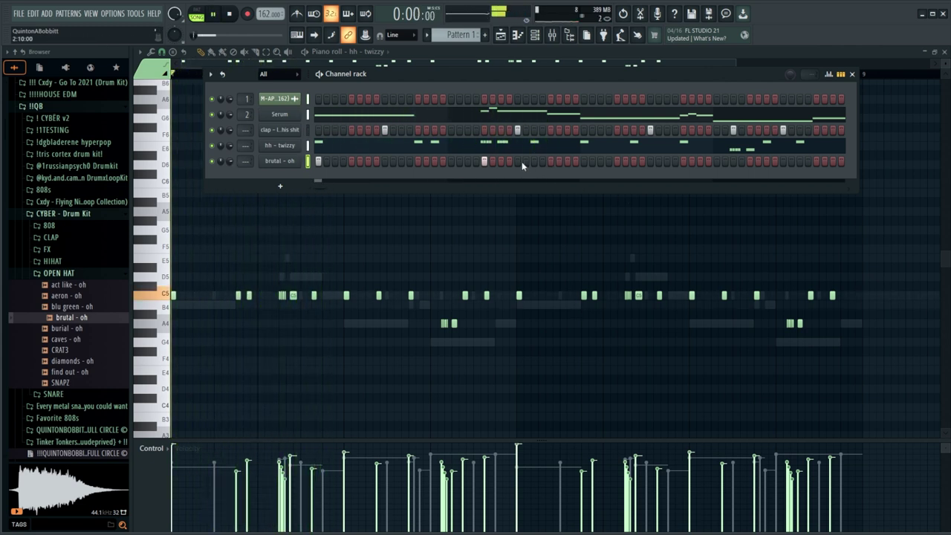
click(534, 161)
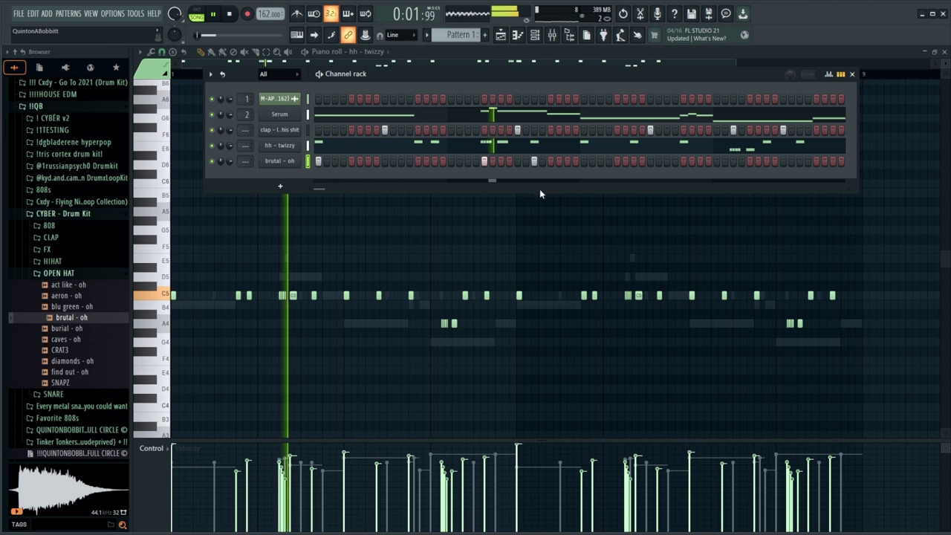
Step: Duplicate the brutal - oh notes across bars 3–7 in its piano roll
right_click(300, 162)
click(318, 164)
key(space)
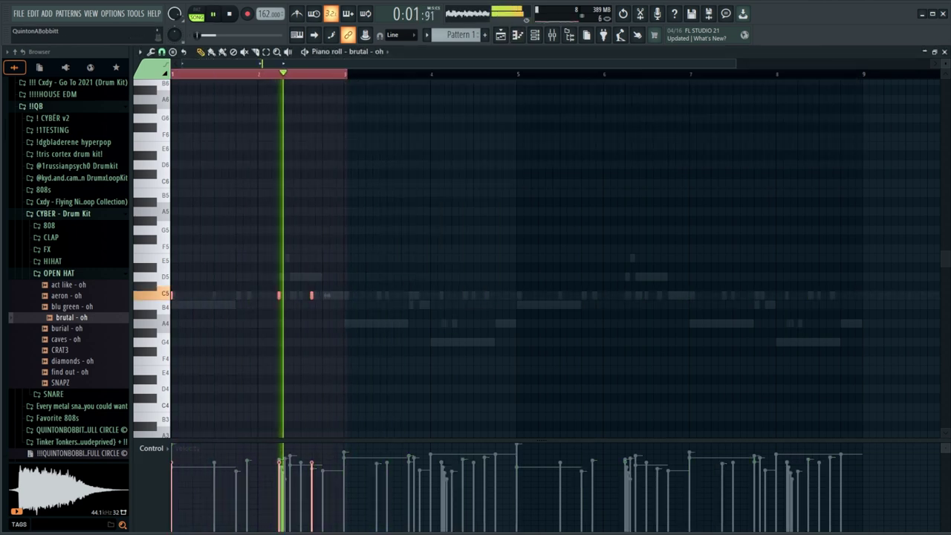
key(space)
key(ctrl+z)
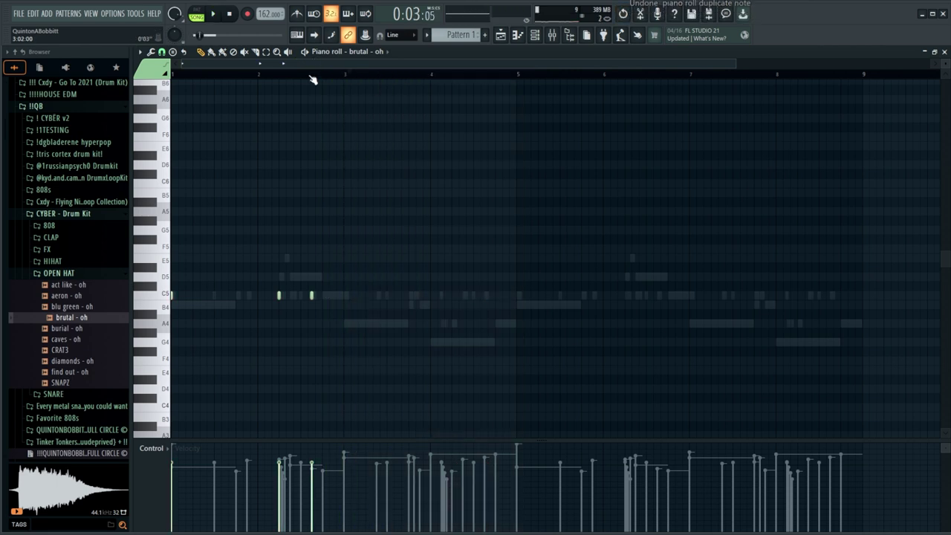
click(161, 51)
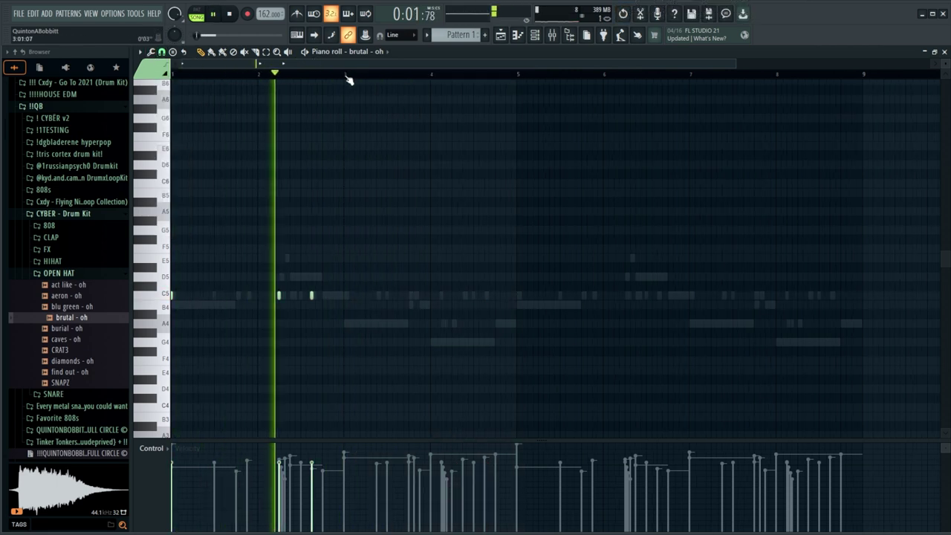
drag(344, 74, 280, 75)
key(ctrl+b)
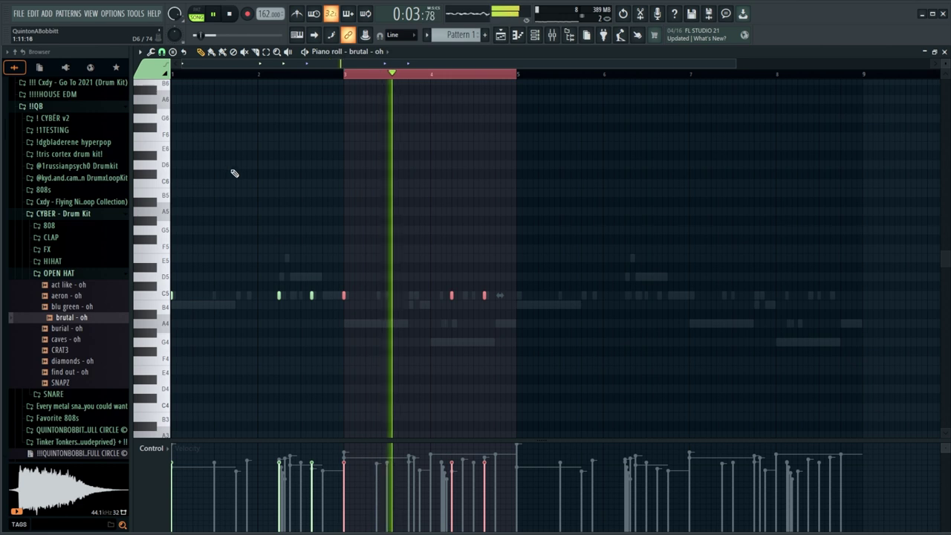
key(ctrl+d)
key(ctrl+b)
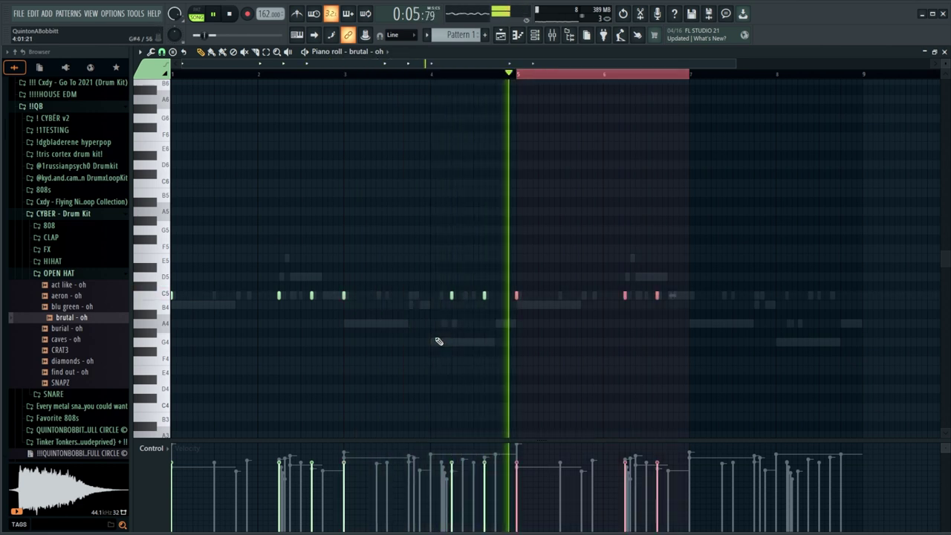
Step: Open blu green - oh, add a snare - death channel, and place hits on both snares
key(F6)
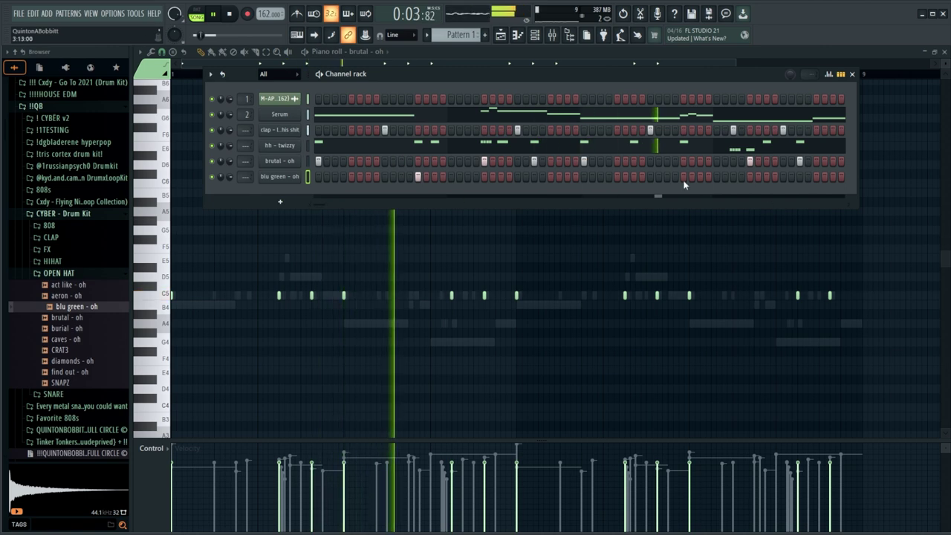
click(303, 181)
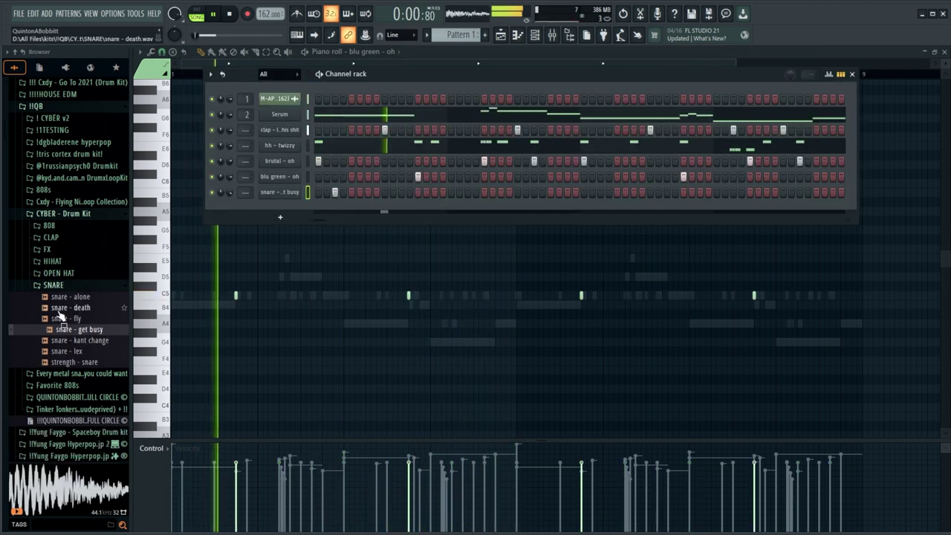
drag(60, 312, 253, 202)
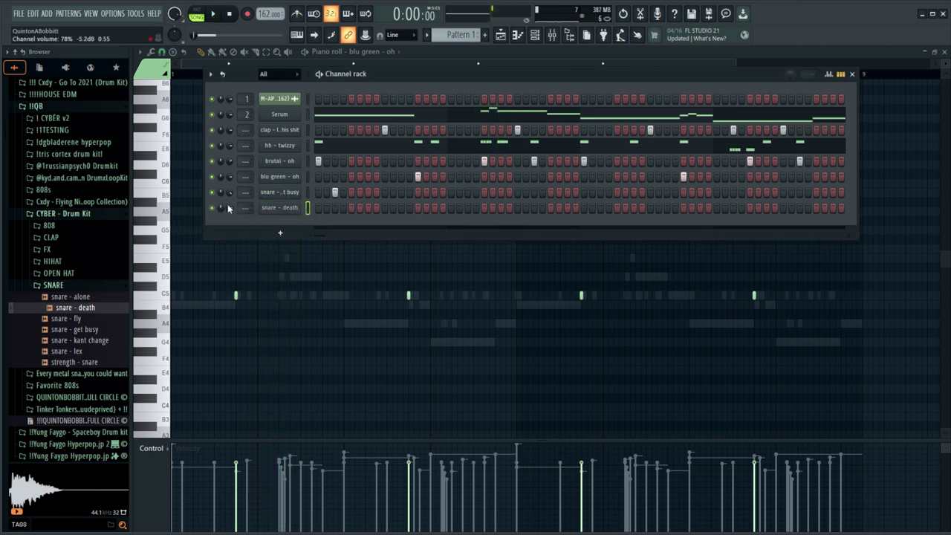
click(467, 207)
click(600, 192)
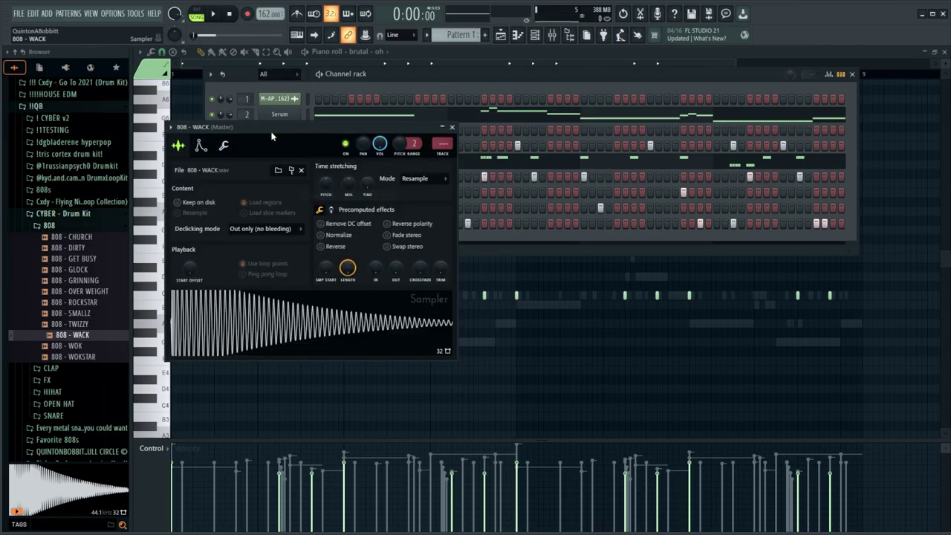
Step: Open the empty 808 - WACK piano roll from its channel options
click(200, 146)
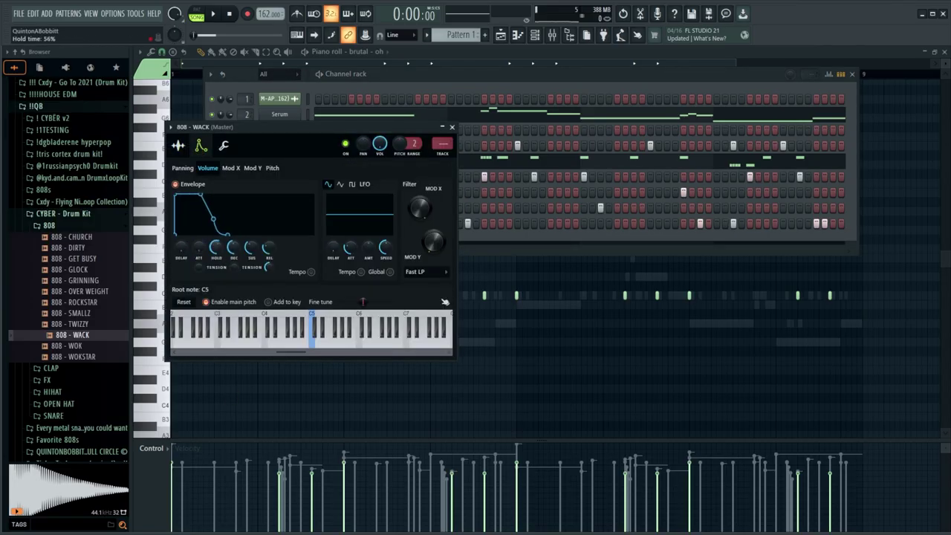
click(301, 131)
right_click(304, 131)
click(323, 130)
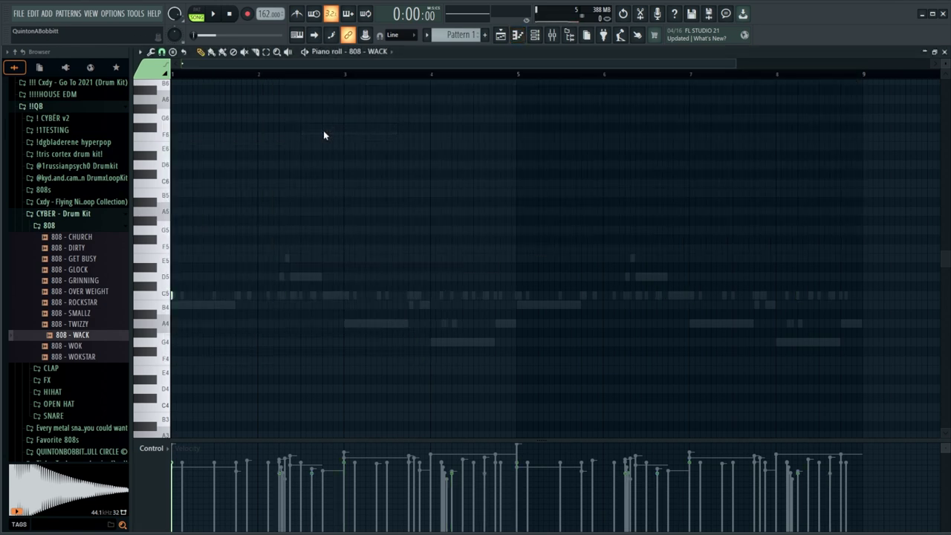
Step: Play the pattern to hear the 808 through the 20Hz + 18kHz cut EQ, then close it
key(space)
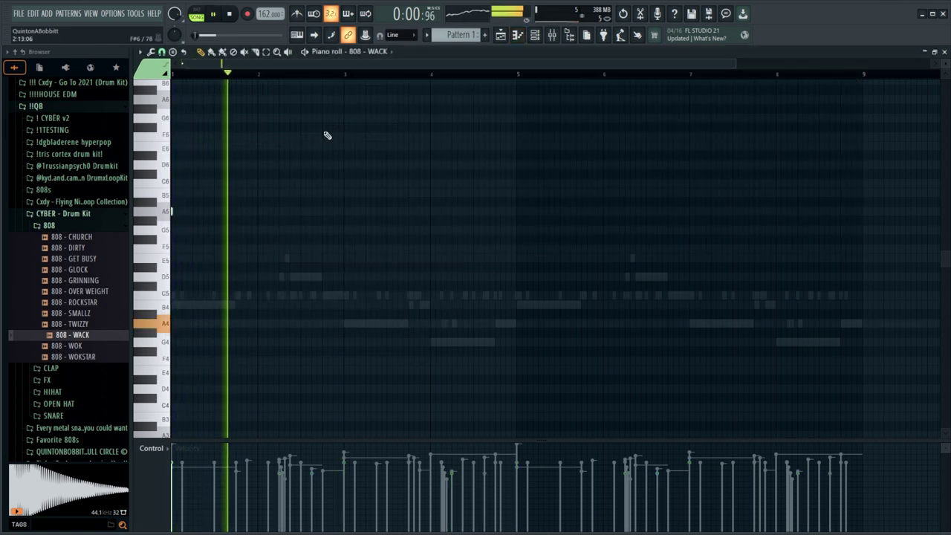
key(space)
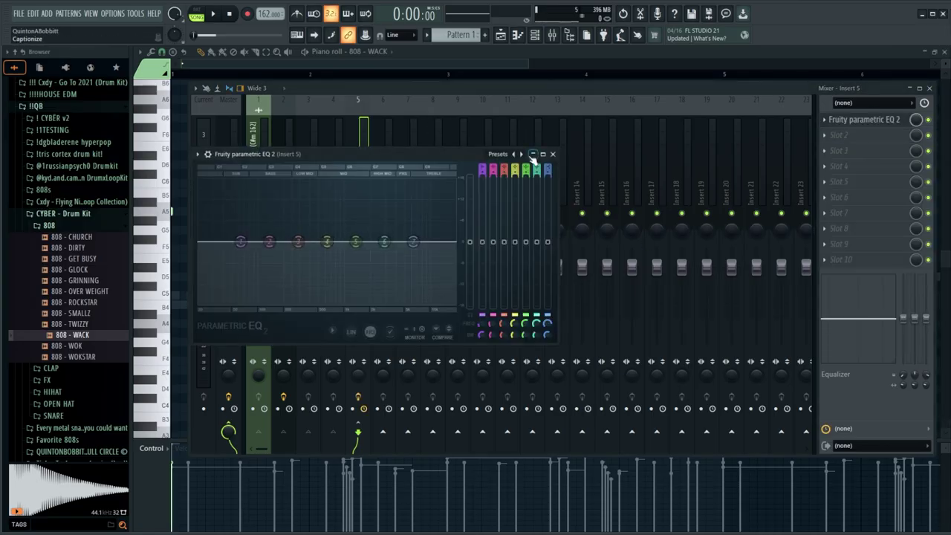
key(space)
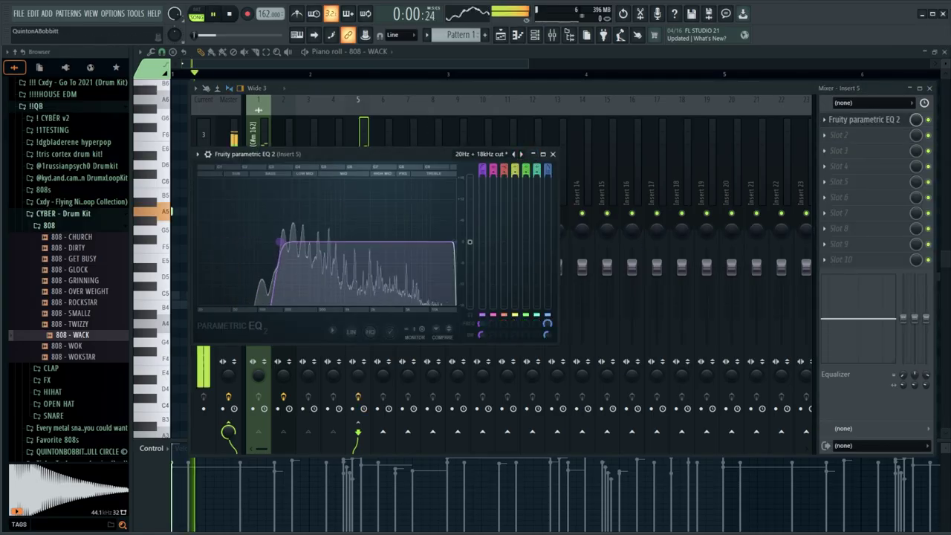
click(552, 154)
Step: Place the first C5 808 notes near bar 2, removing a stray D5
key(F9)
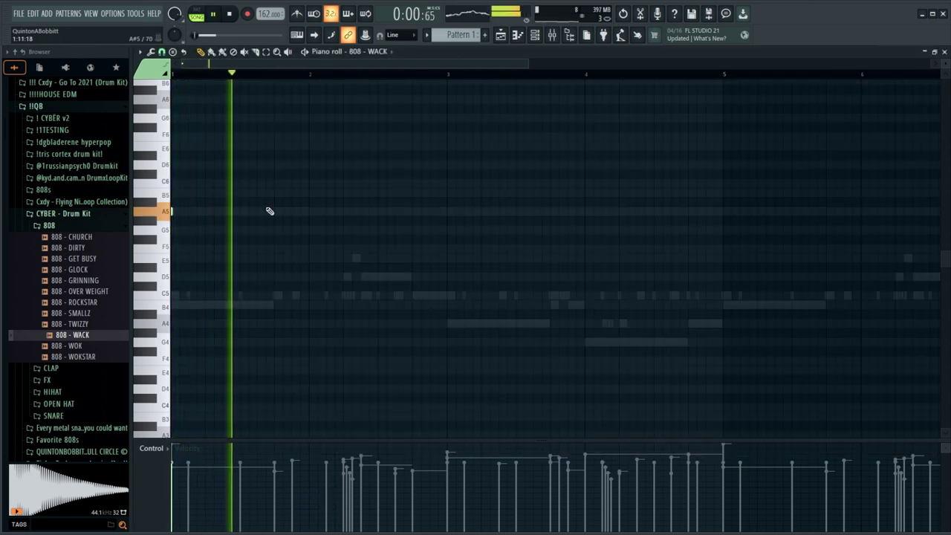
click(347, 296)
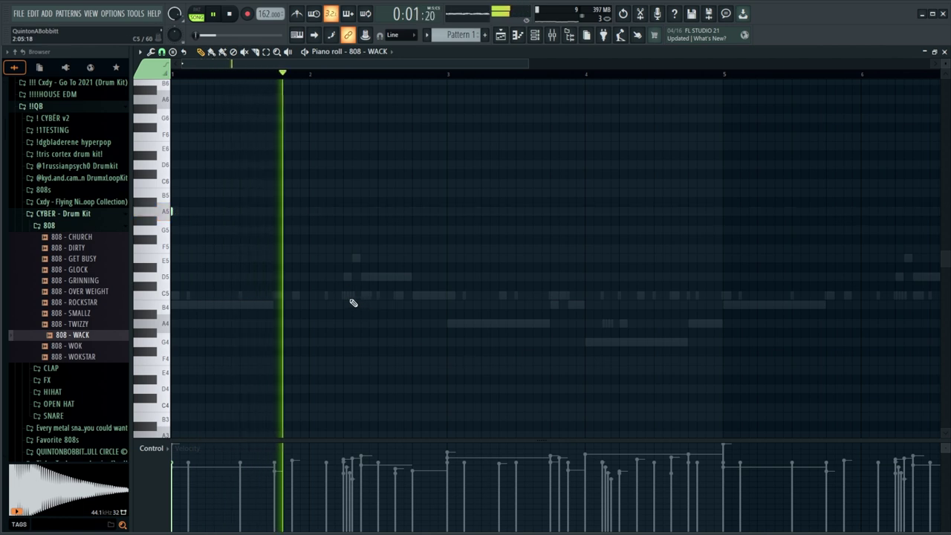
click(344, 295)
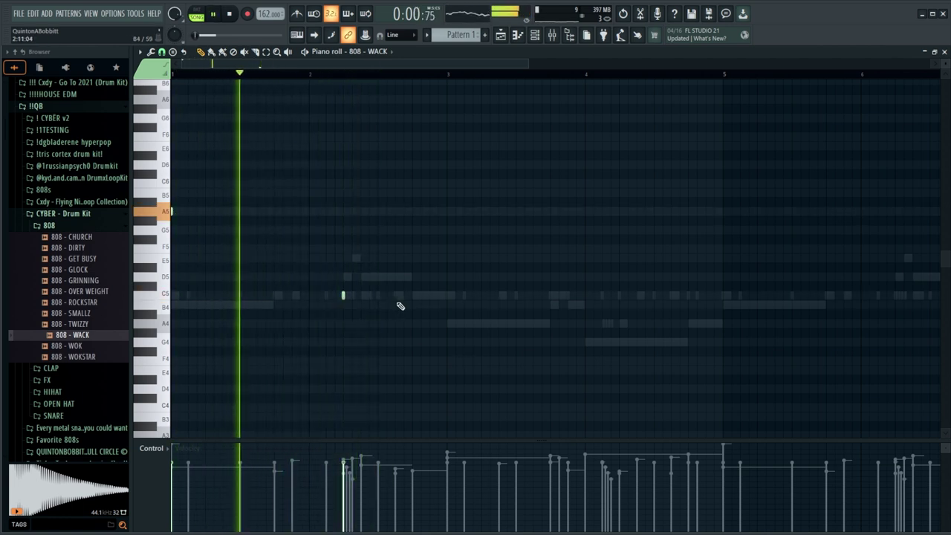
scroll(408, 309, down, 2)
click(431, 250)
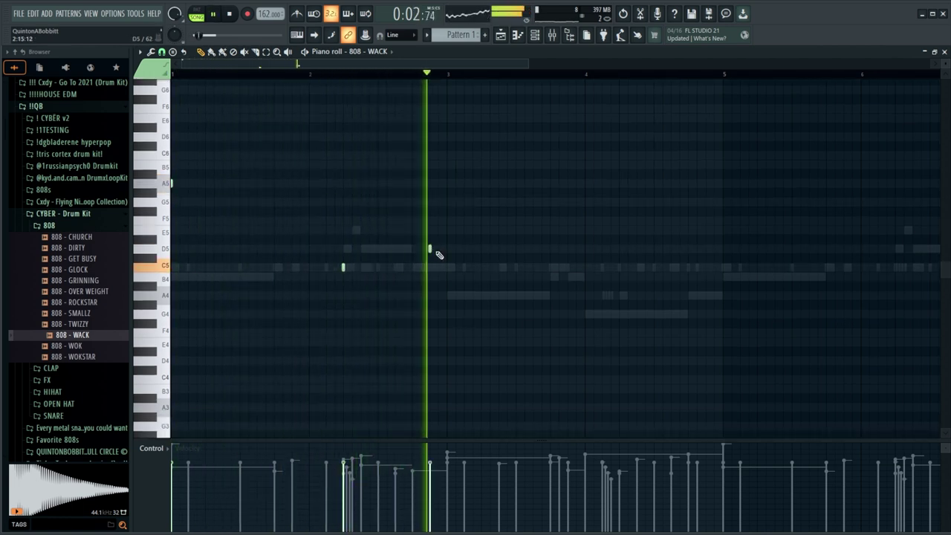
right_click(429, 250)
key(space)
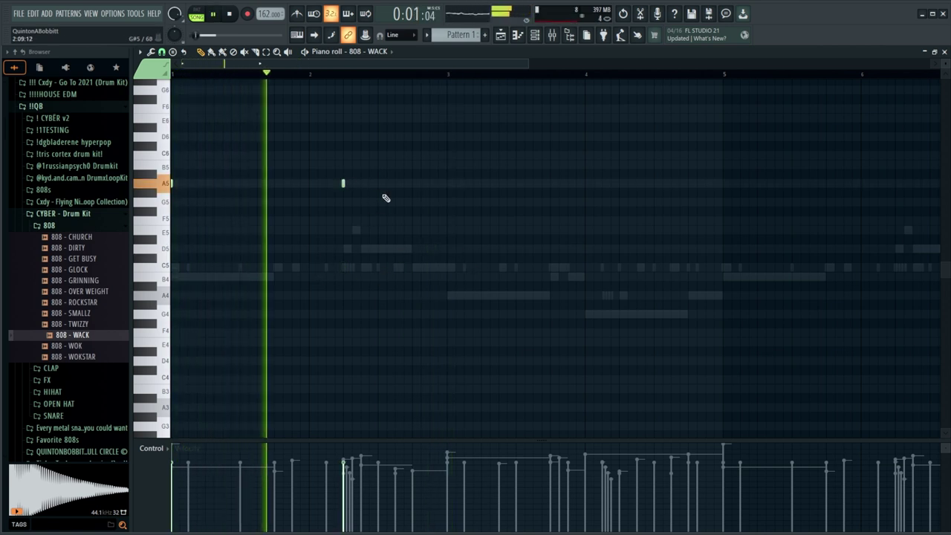
key(space)
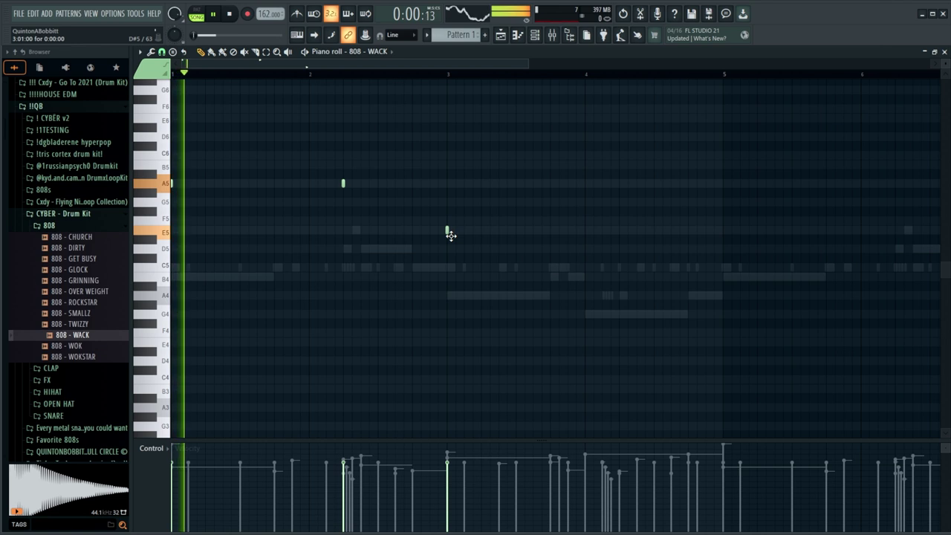
Step: Add a C6 note before bar 3, plus E5 and C6 notes in bar 4
click(395, 156)
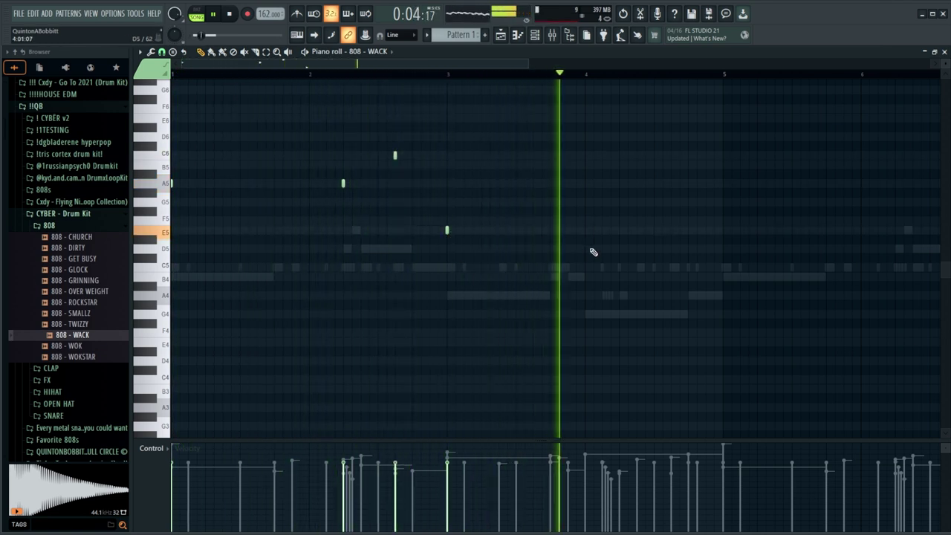
key(space)
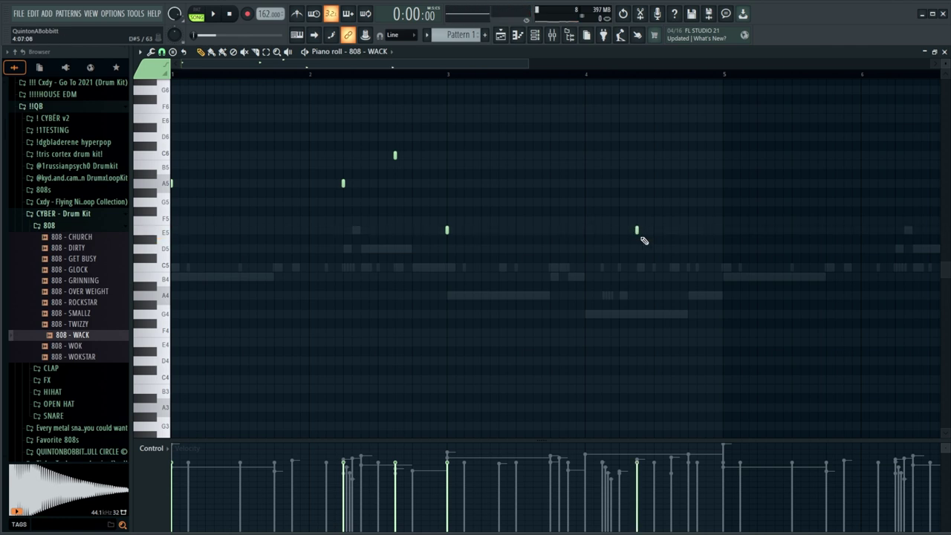
key(space)
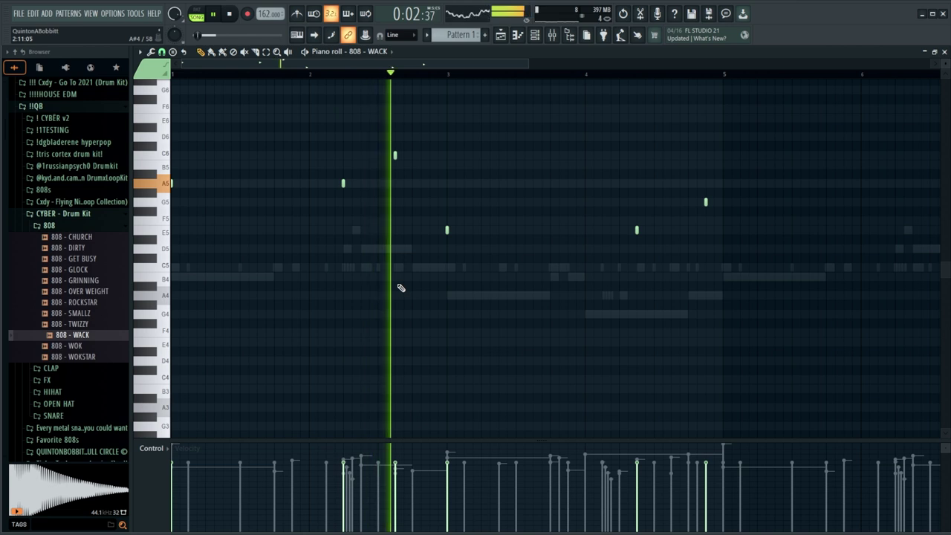
click(602, 229)
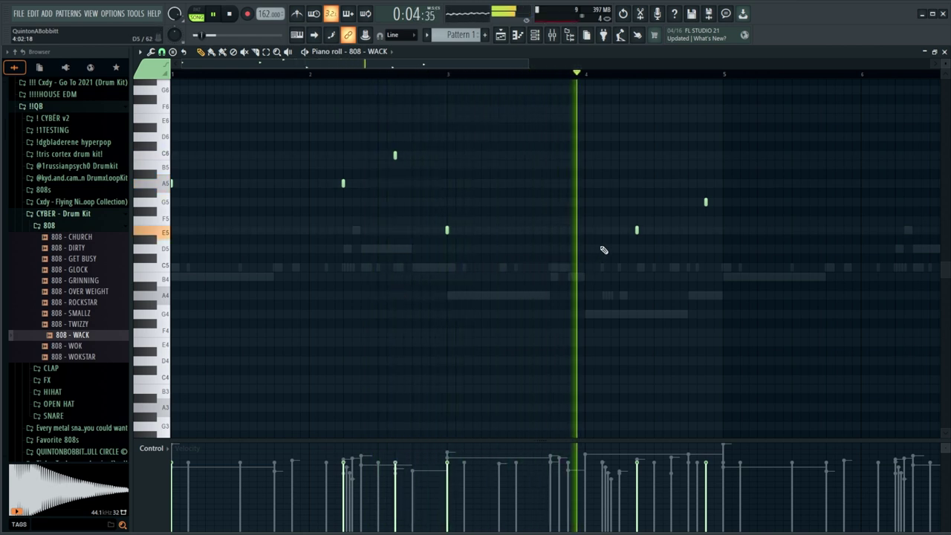
right_click(636, 230)
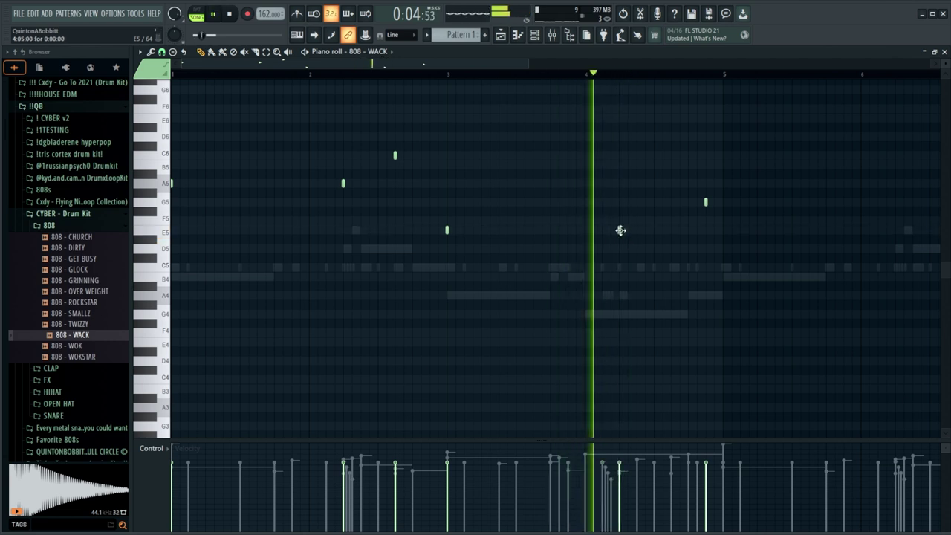
drag(601, 229, 637, 231)
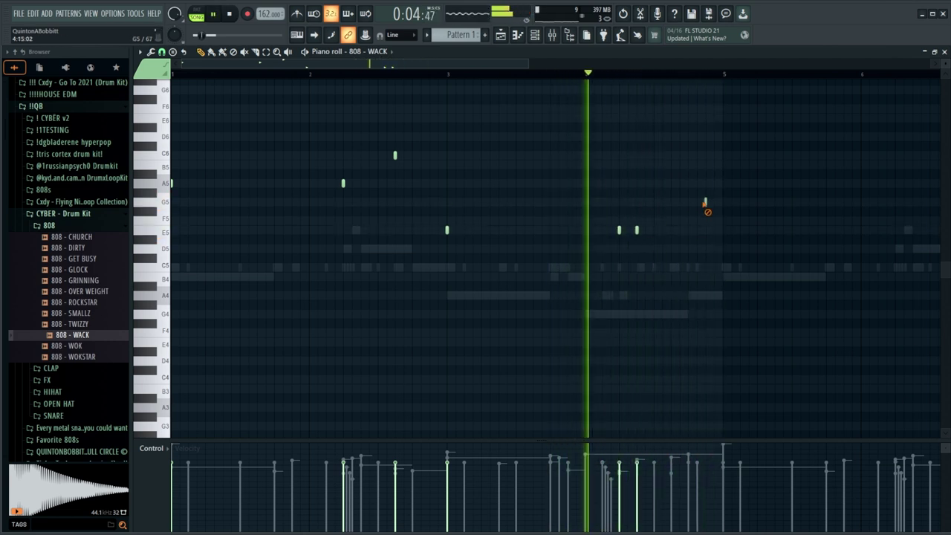
right_click(706, 202)
click(670, 203)
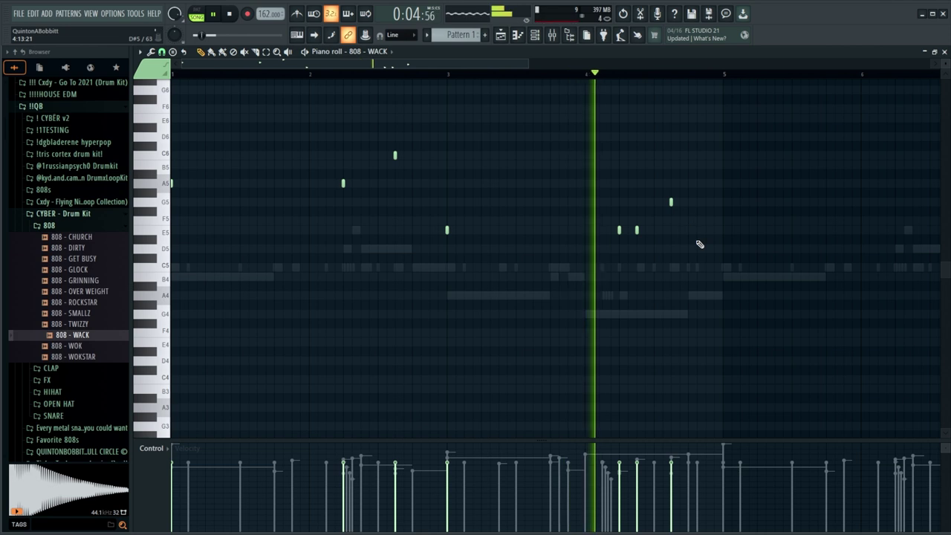
drag(669, 203, 673, 156)
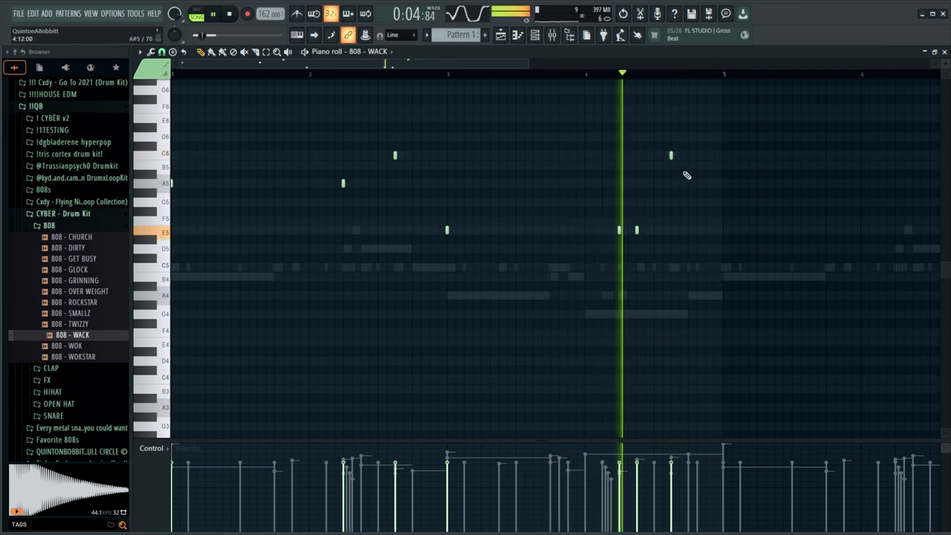
key(space)
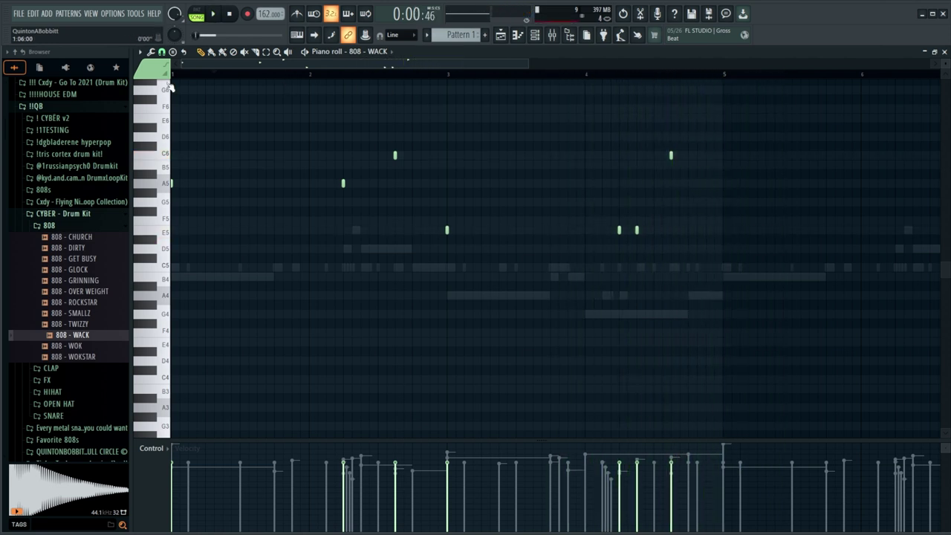
Step: Restore the 808 notes' octave and duplicate bars 1–5 into bars 5–9
key(space)
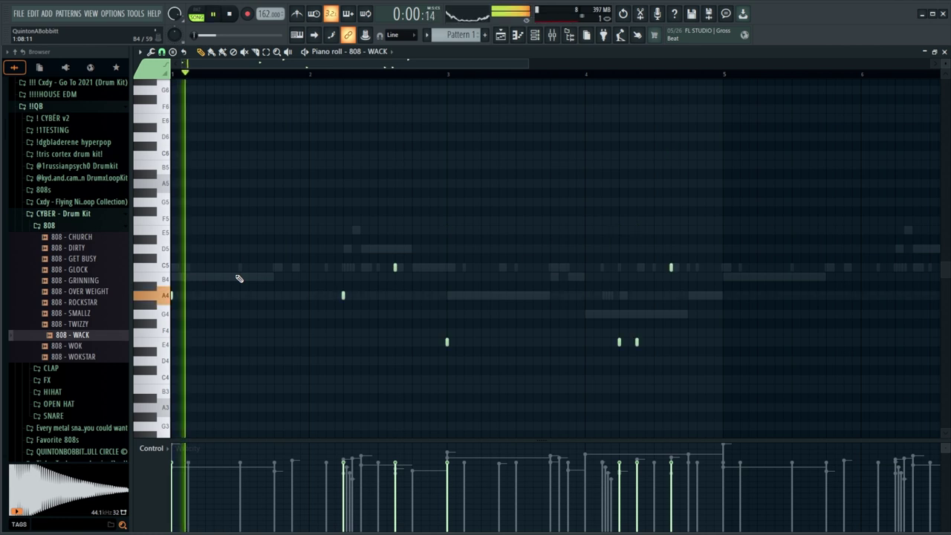
scroll(297, 242, down, 1)
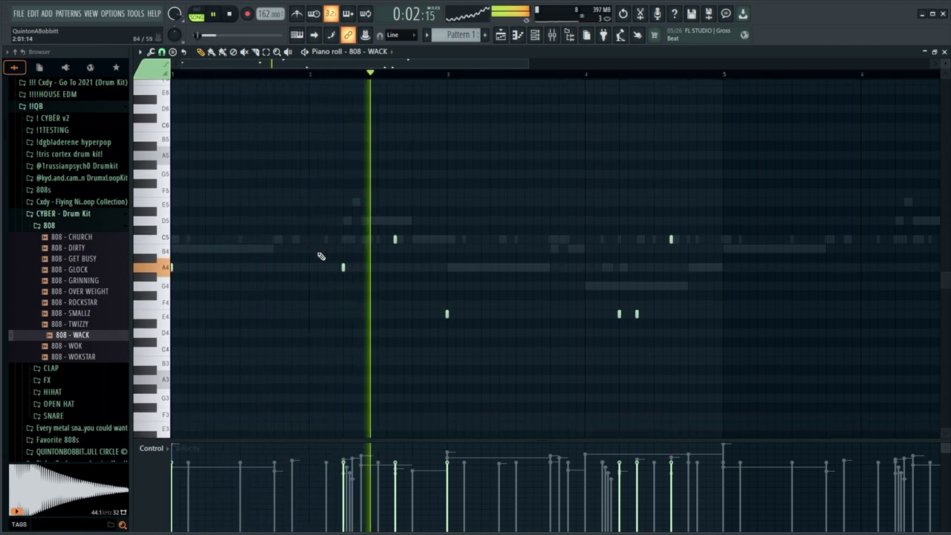
key(ctrl+Up)
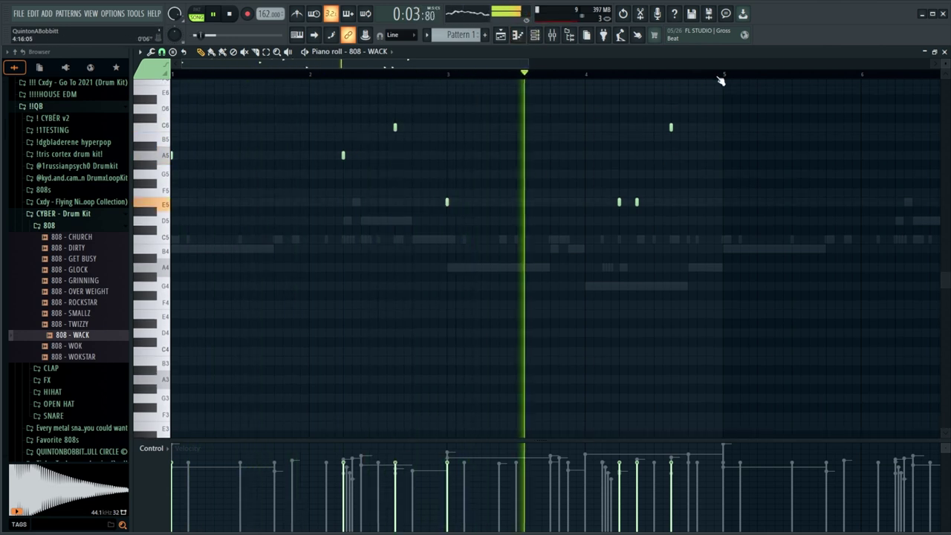
drag(722, 75, 171, 74)
key(ctrl+b)
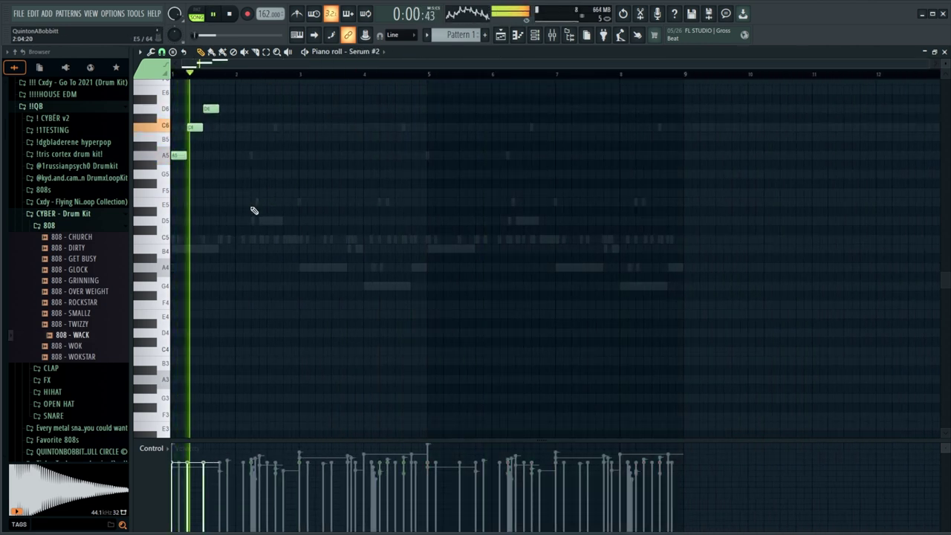
Step: Shorten the E6 note and repeat the A5–C6–E6 group, deleting the extra final copies
scroll(254, 208, up, 2)
ctrl+scroll(223, 185, up, 3)
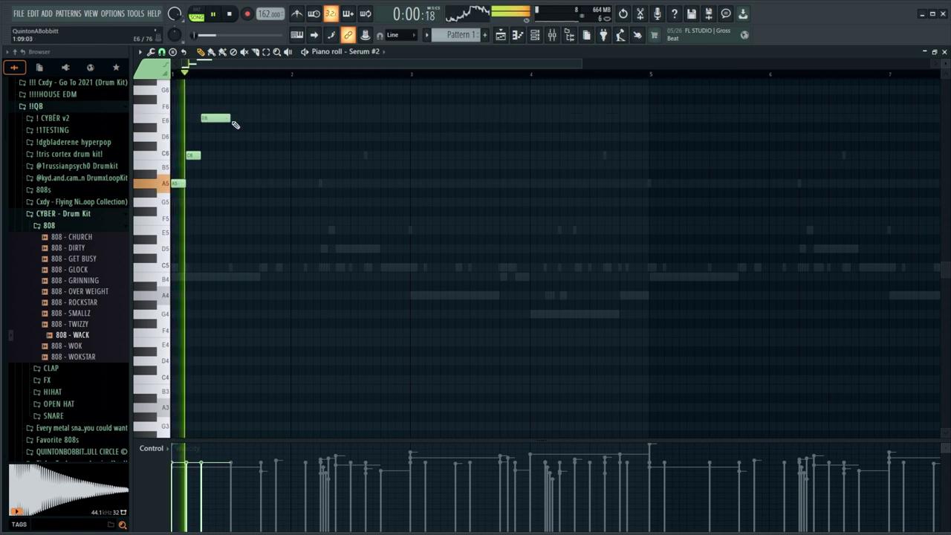
drag(232, 121, 215, 119)
key(space)
key(ctrl+a)
key(ctrl+b)
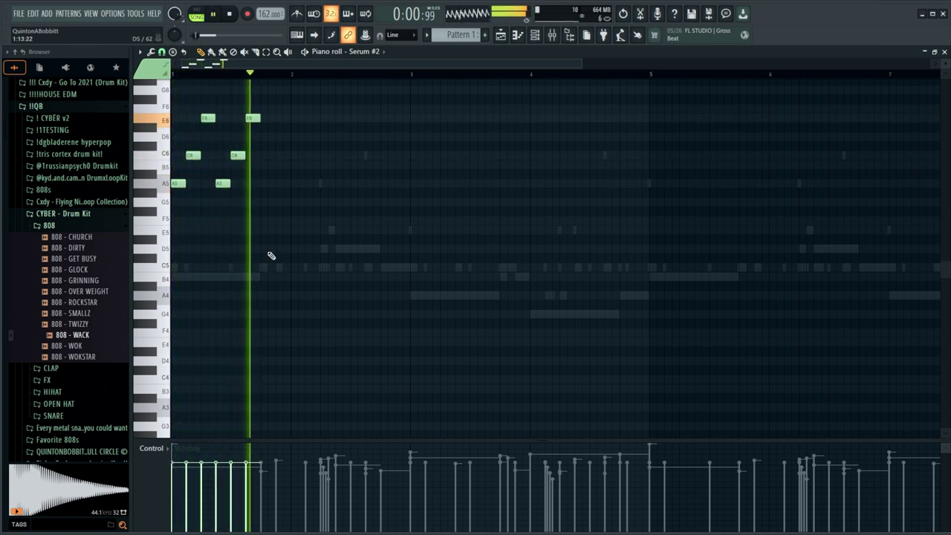
key(ctrl+a)
key(ctrl+b)
key(ctrl+b)
key(ctrl+s)
click(569, 340)
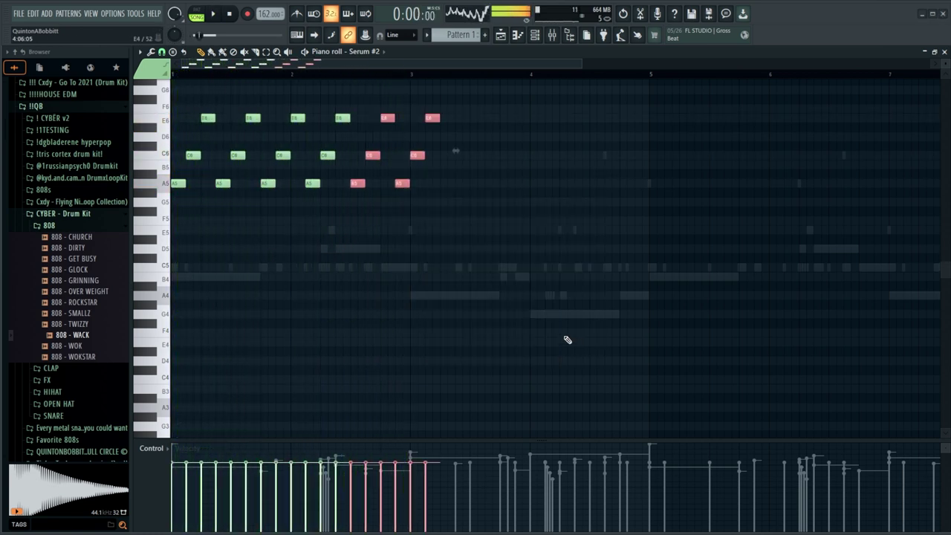
click(411, 195)
right_click(417, 156)
right_click(431, 118)
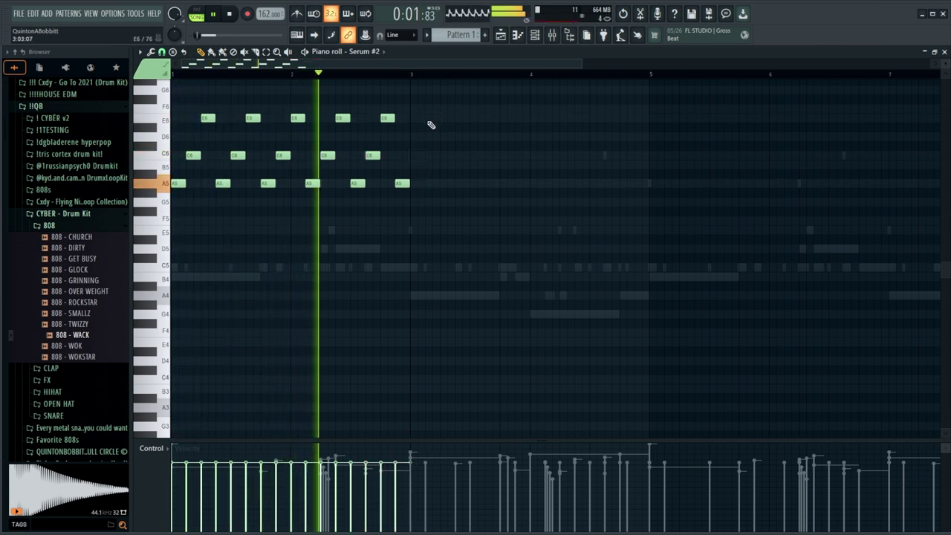
Step: Place a lower E5–G5–B5 copy of the arpeggio after bar 3 and play it back
key(space)
key(ctrl+a)
drag(175, 184, 417, 231)
click(431, 264)
key(space)
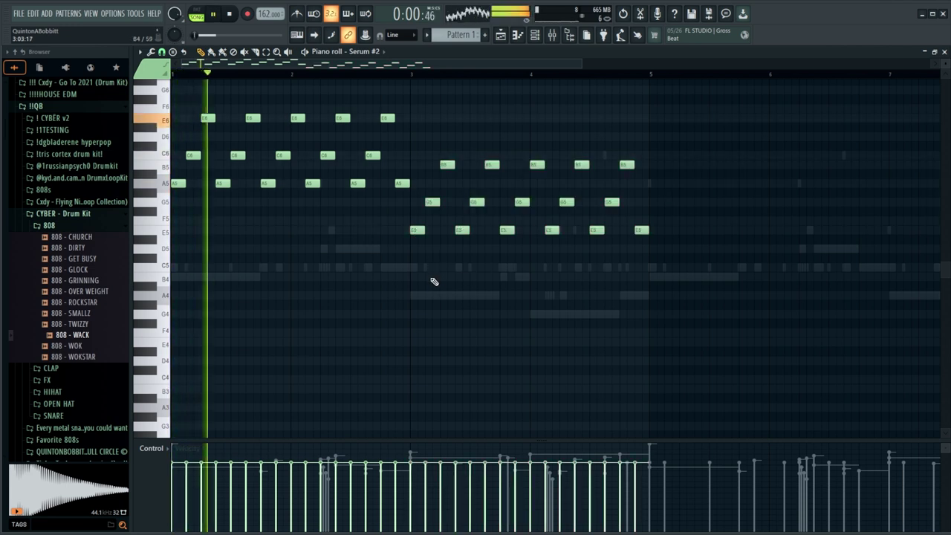
Step: Solo the Serum #2 channel in the Channel rack
click(548, 35)
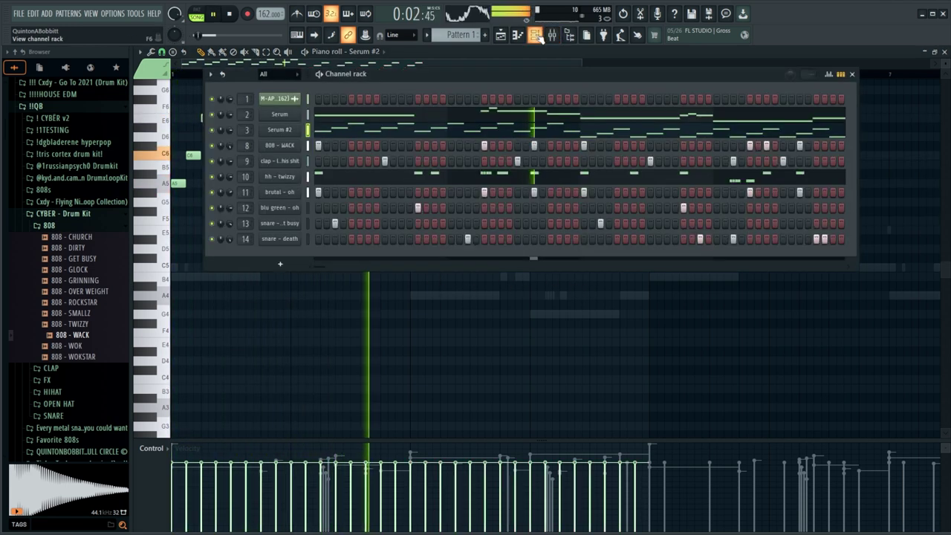
click(544, 37)
click(541, 39)
click(541, 38)
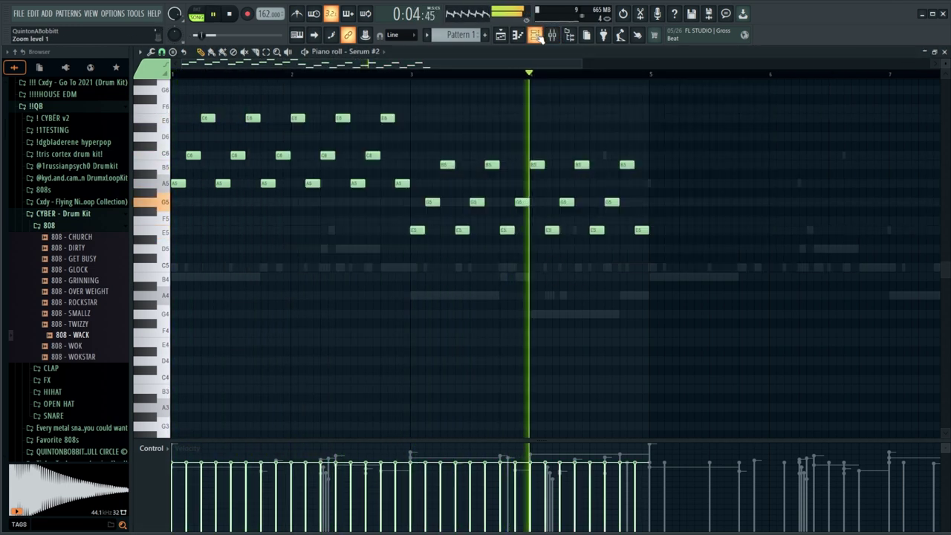
click(541, 39)
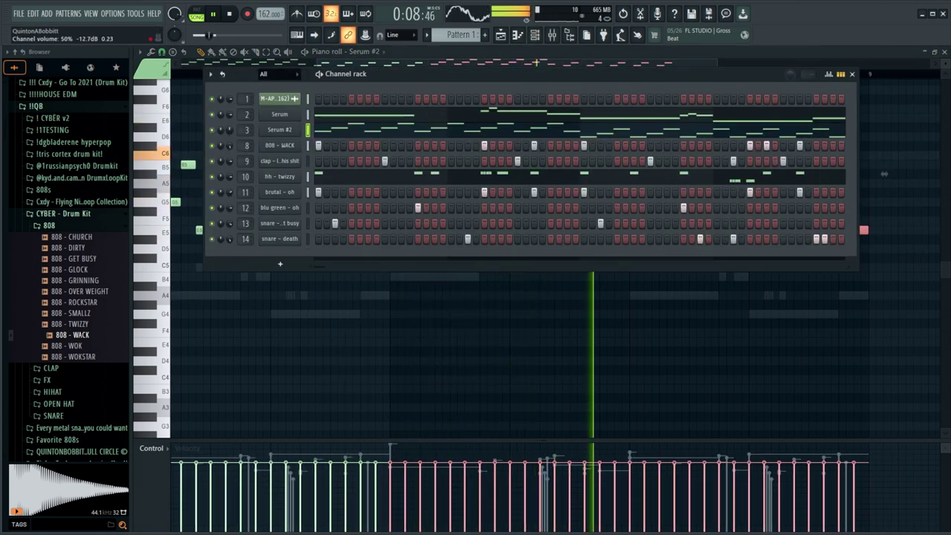
right_click(216, 135)
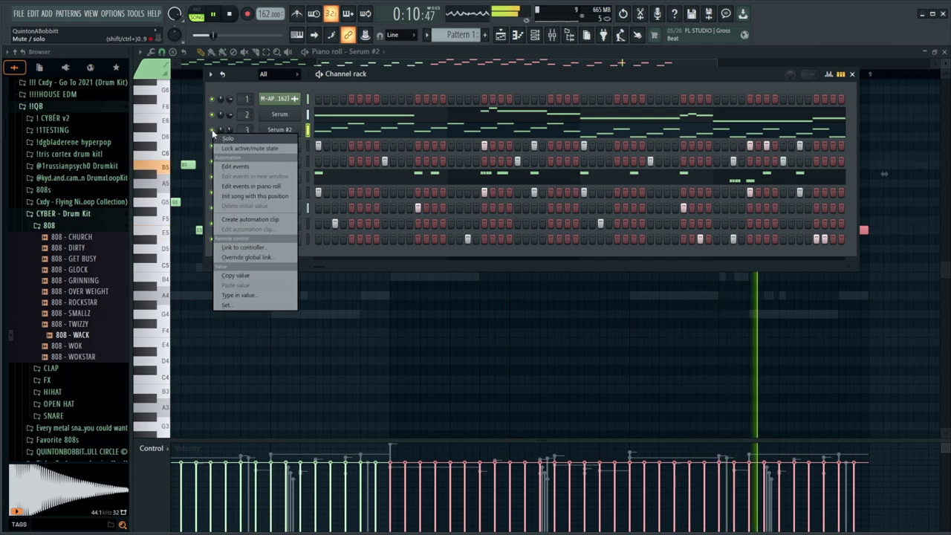
click(223, 139)
Step: Cut the lows, highs and a notch near 341 Hz with Insert 3's parametric EQ
click(551, 34)
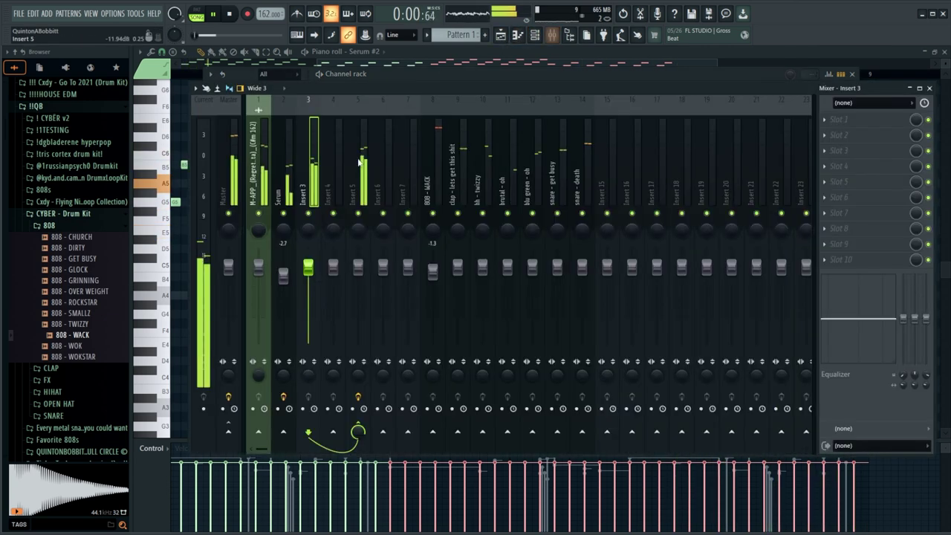
click(858, 121)
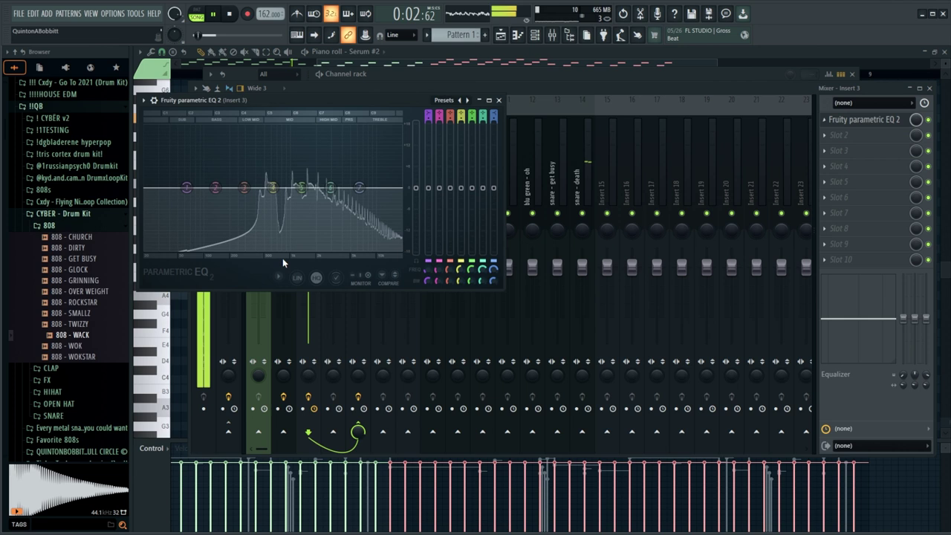
drag(245, 190, 249, 246)
drag(174, 195, 227, 249)
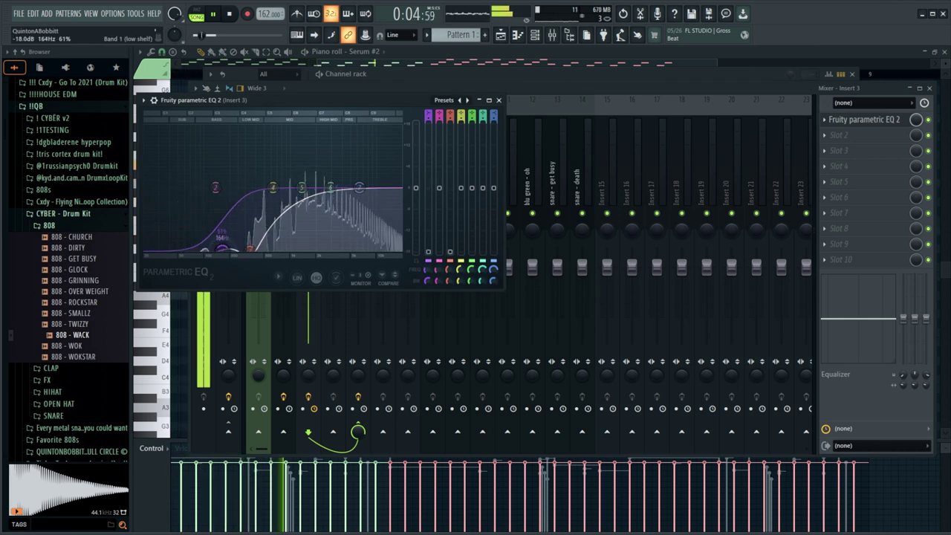
drag(359, 187, 381, 248)
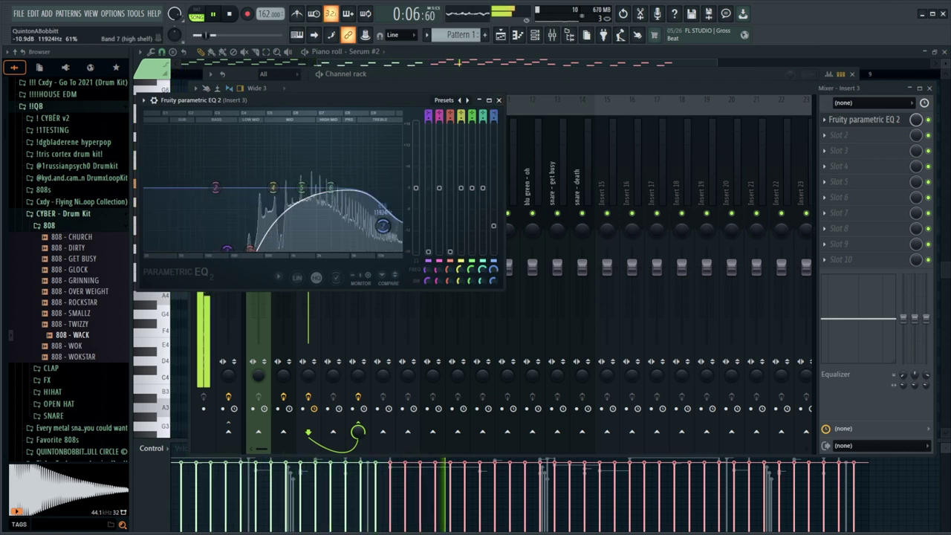
click(500, 101)
Step: Load Fruity Reeverb 2 and Fruity Flangus into Insert 3's slots 2 and 3
click(824, 136)
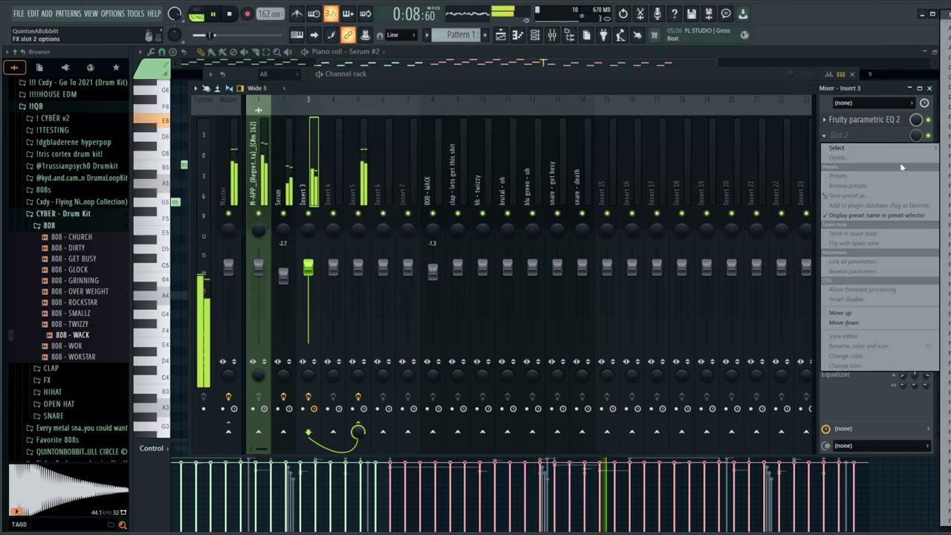
click(451, 162)
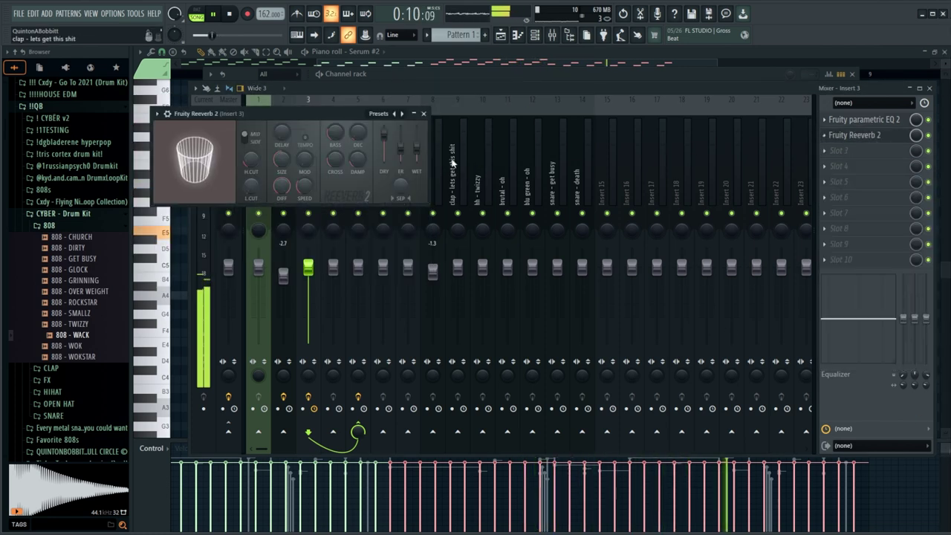
click(424, 115)
click(856, 153)
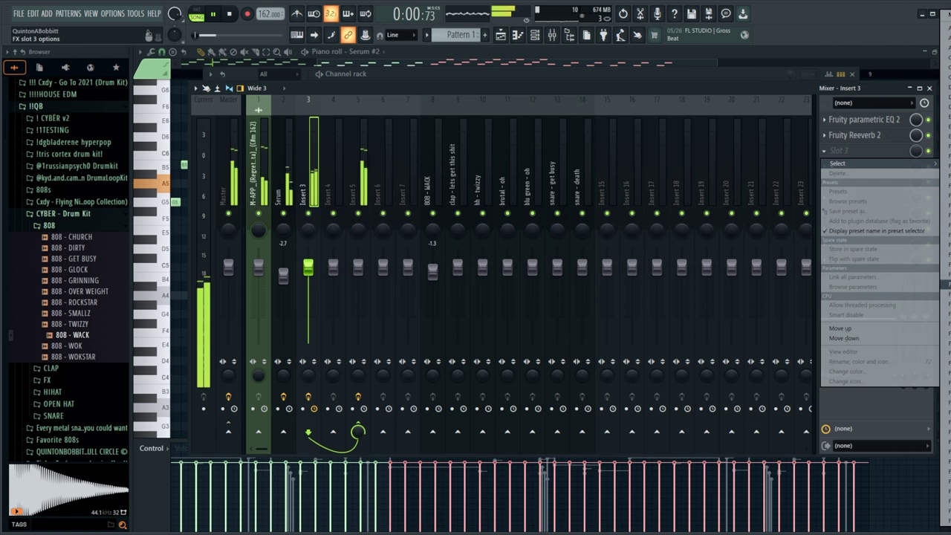
click(452, 144)
key(Escape)
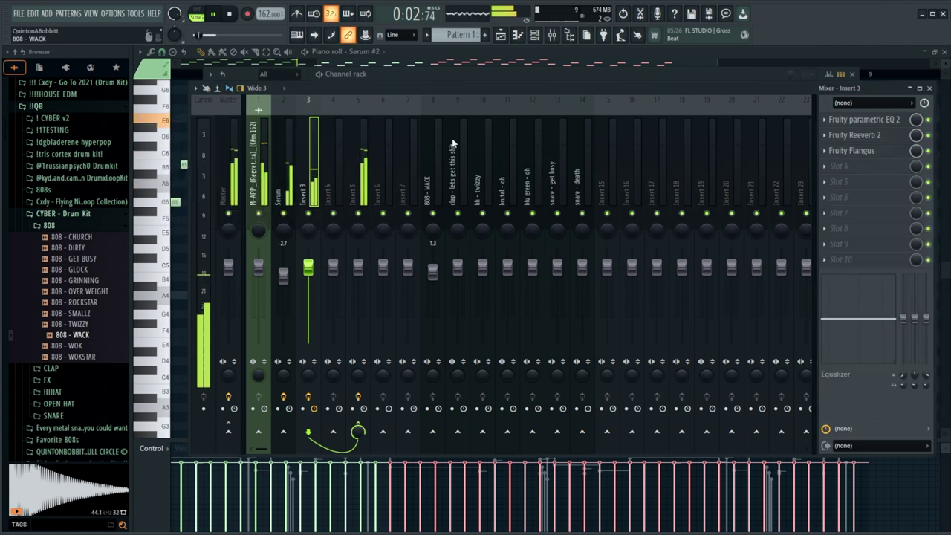
click(889, 166)
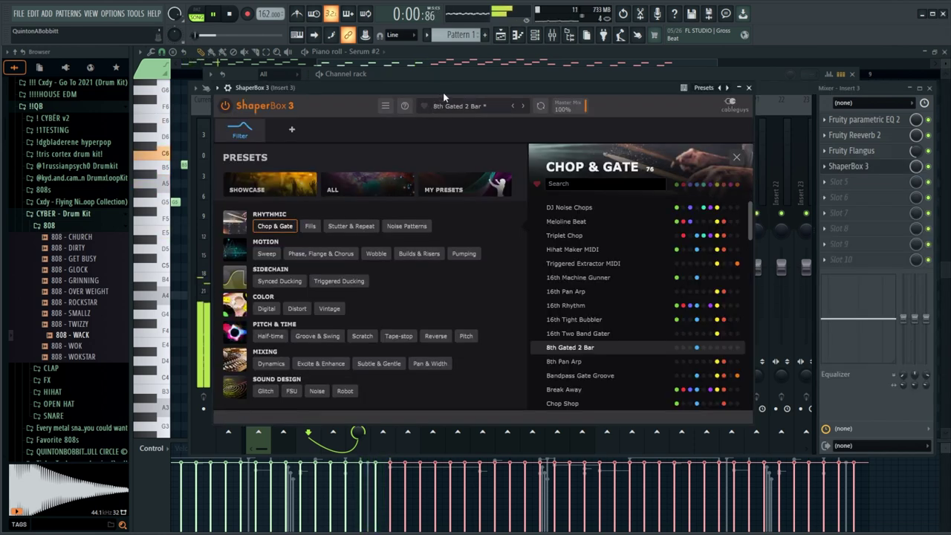
Step: Close ShaperBox 3 and unsolo all channels in the Channel Rack
key(Escape)
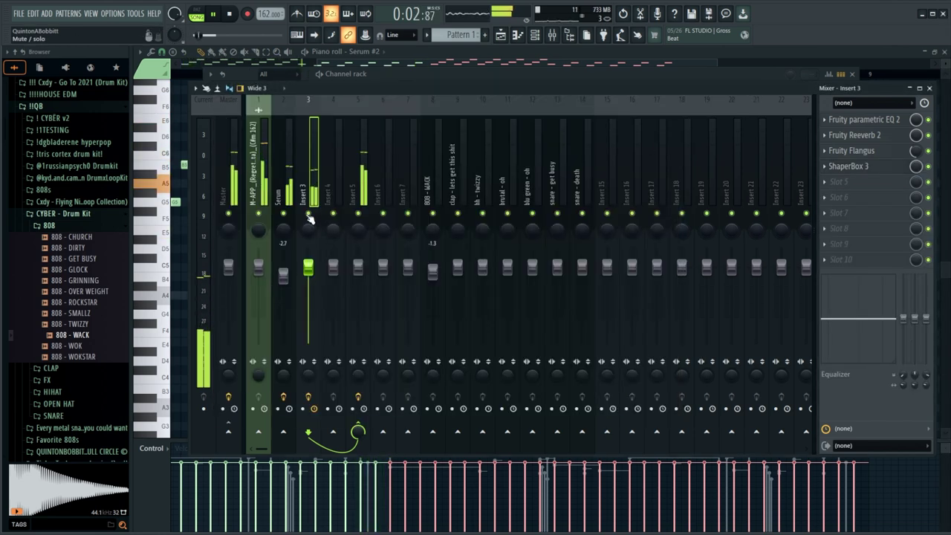
click(436, 82)
right_click(218, 130)
key(Escape)
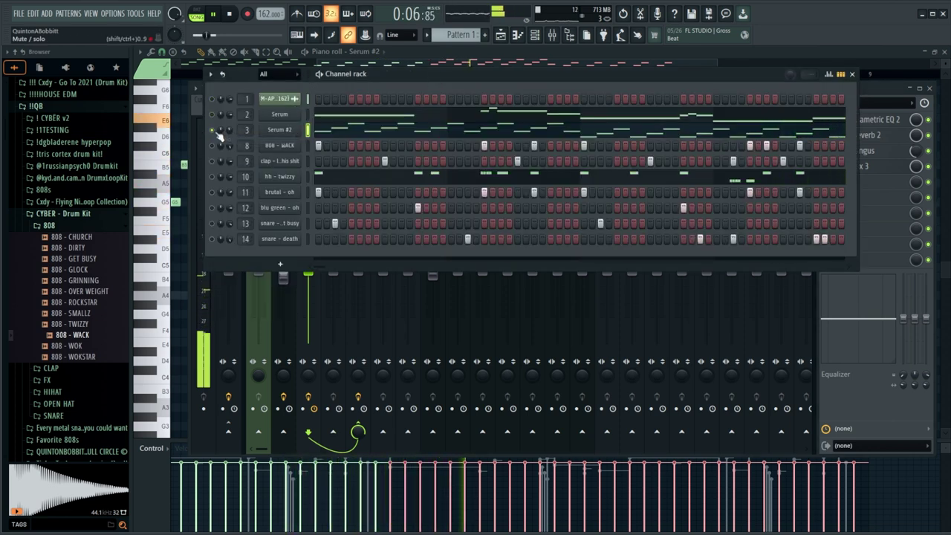
right_click(219, 131)
key(Escape)
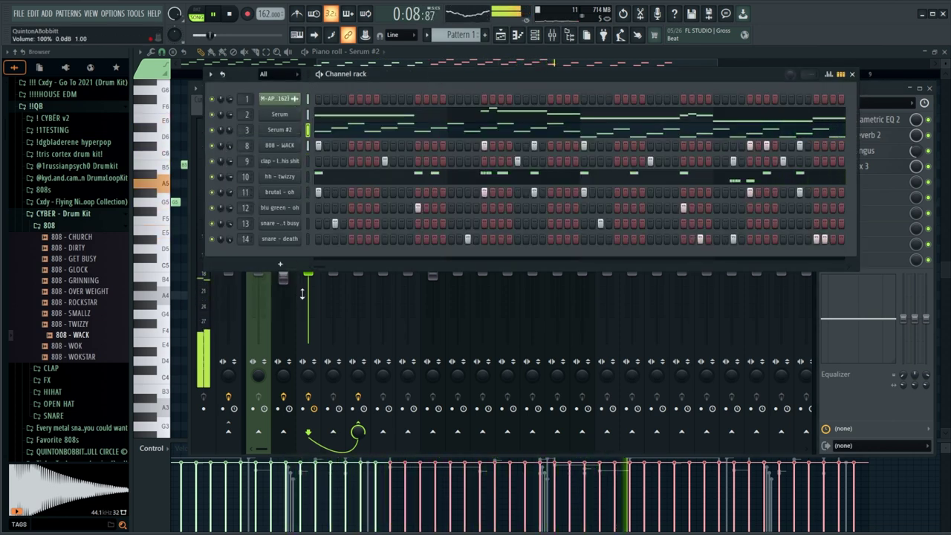
Step: Add a Band 4 EQ boost around 620 Hz on Insert 3
click(312, 281)
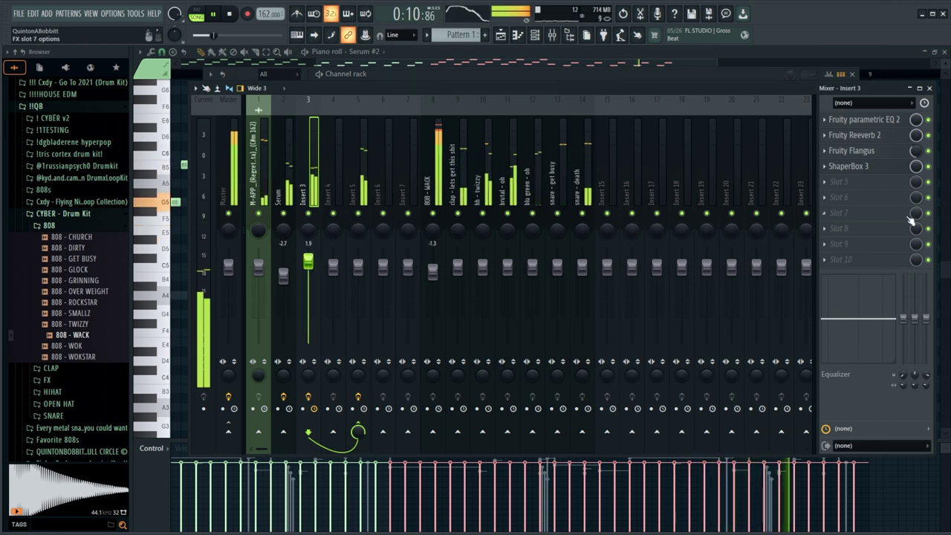
click(883, 121)
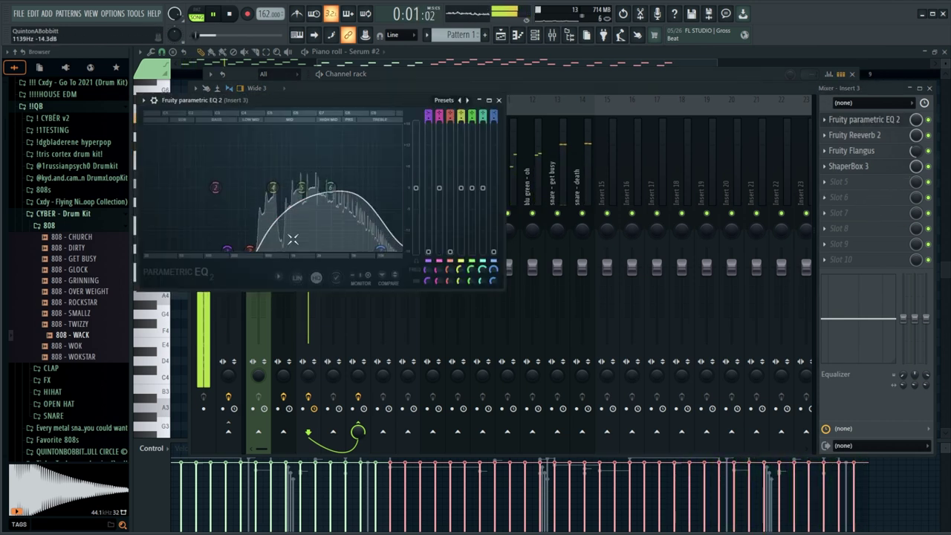
mouse_move(273, 187)
mouse_down()
mouse_move(275, 153)
mouse_move(272, 175)
mouse_up()
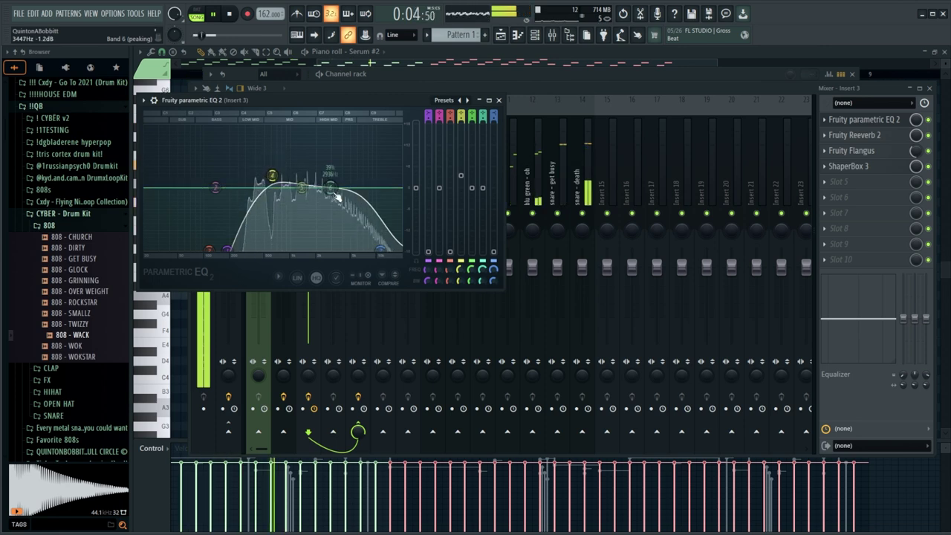
click(499, 100)
Step: Move Reeverb 2 last on Insert 3 at 25% wet and raise the sample insert to 1.7 dB
click(854, 134)
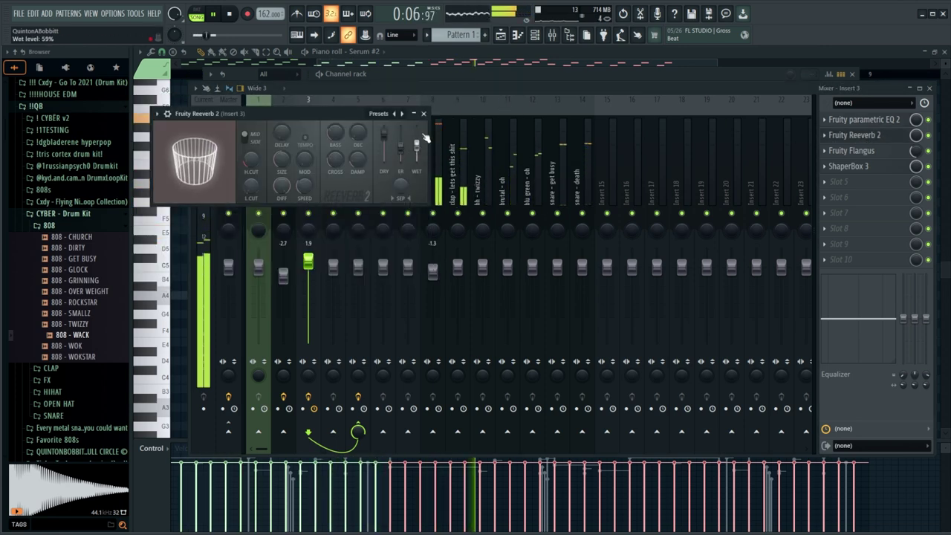
click(423, 113)
drag(854, 135, 874, 170)
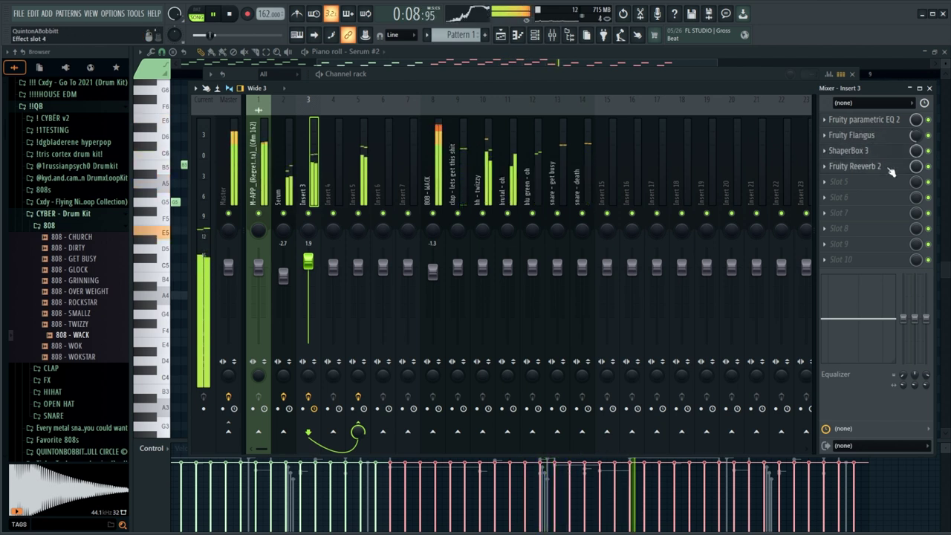
click(890, 170)
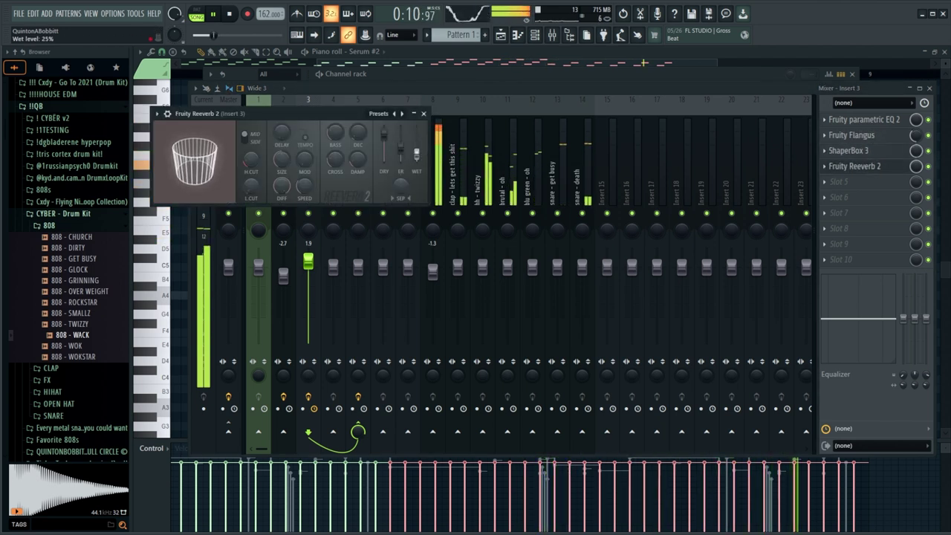
click(423, 113)
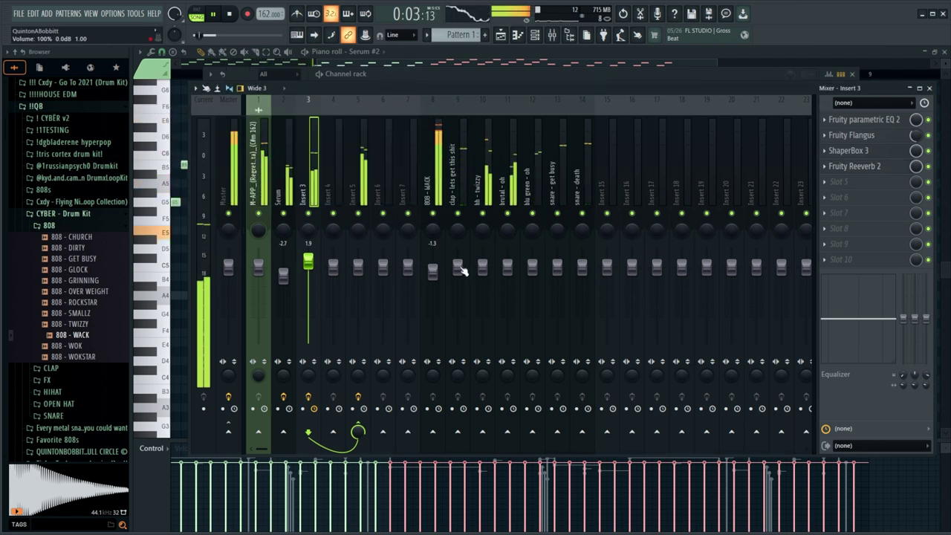
drag(257, 273, 256, 268)
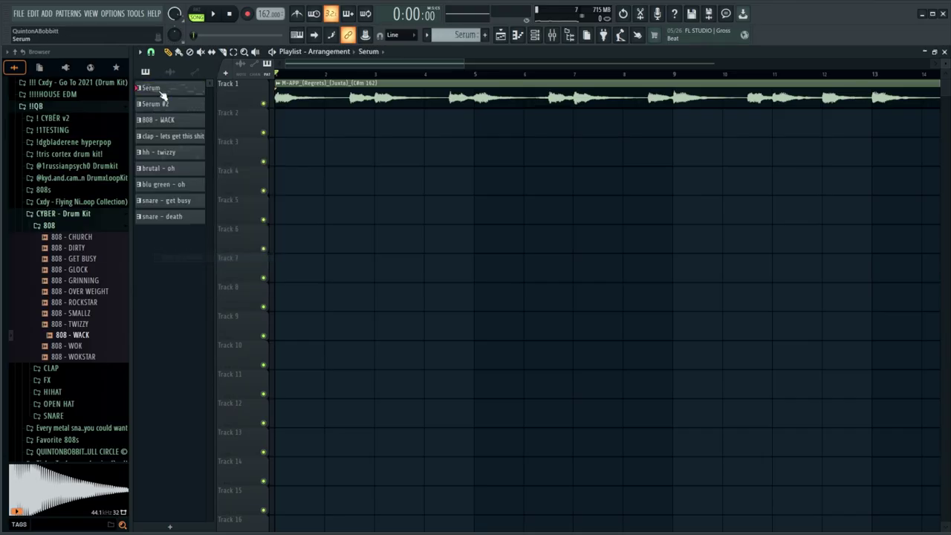
Step: Place the split patterns on tracks 2–10 from bar 1 and repeat them to bar 32
mouse_move(156, 130)
mouse_down()
mouse_move(369, 156)
mouse_move(324, 118)
mouse_up()
drag(559, 289, 511, 288)
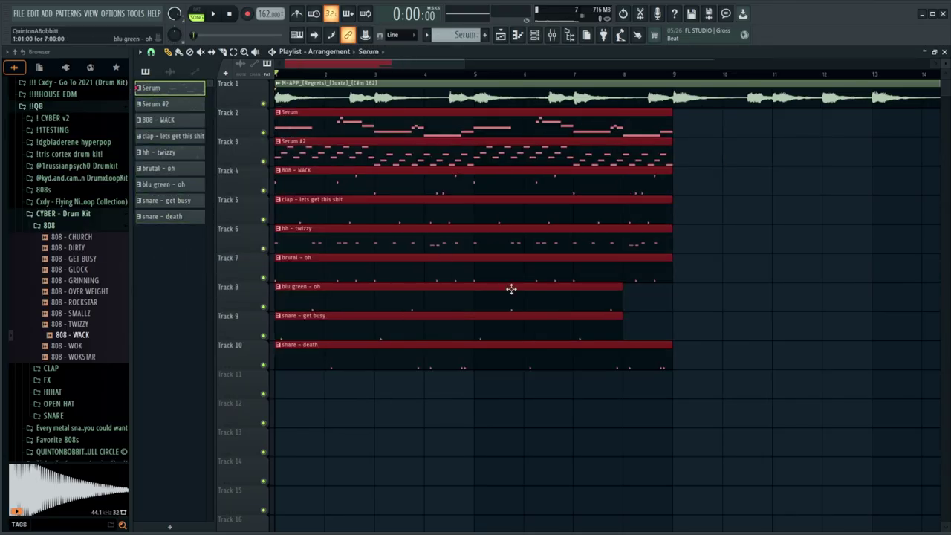
drag(669, 334, 606, 309)
key(ctrl+b)
key(ctrl+b)
key(ctrl+b)
Step: Repeat the whole arrangement out to bar 96, then bring up Insert 17's options in the mixer
key(ctrl+a)
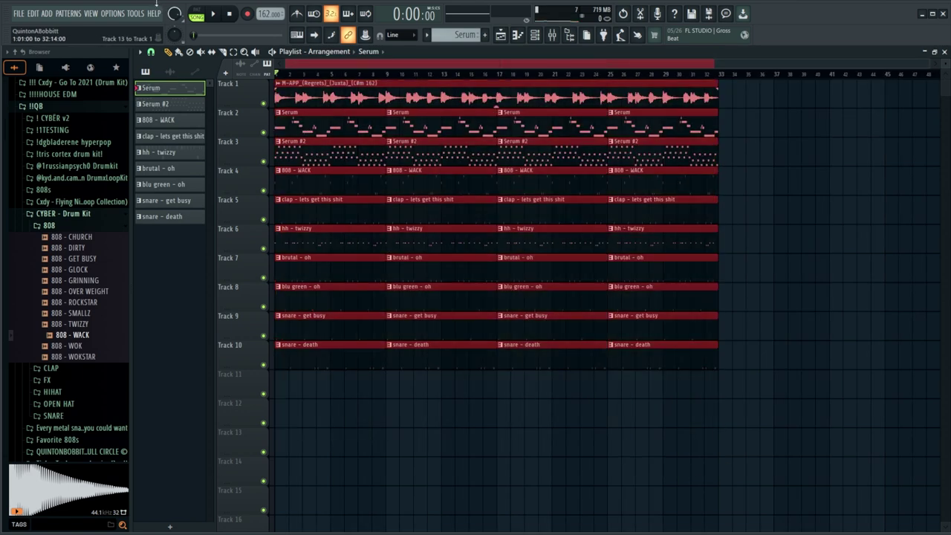
key(ctrl+b)
key(ctrl+b)
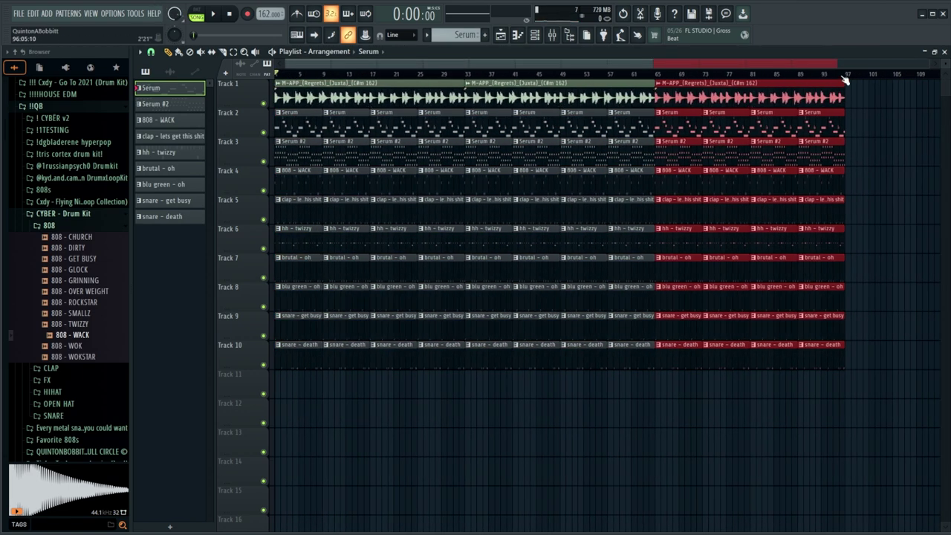
key(F9)
right_click(651, 191)
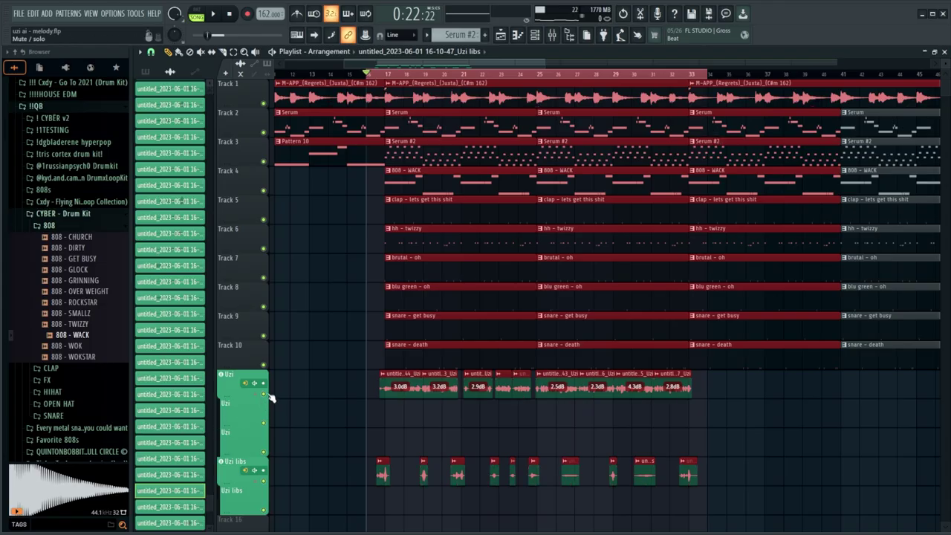
Step: Solo the Uzi vocal track, load NS1 Stereo into Master slot 1, and begin an MP3 export
right_click(264, 393)
click(566, 35)
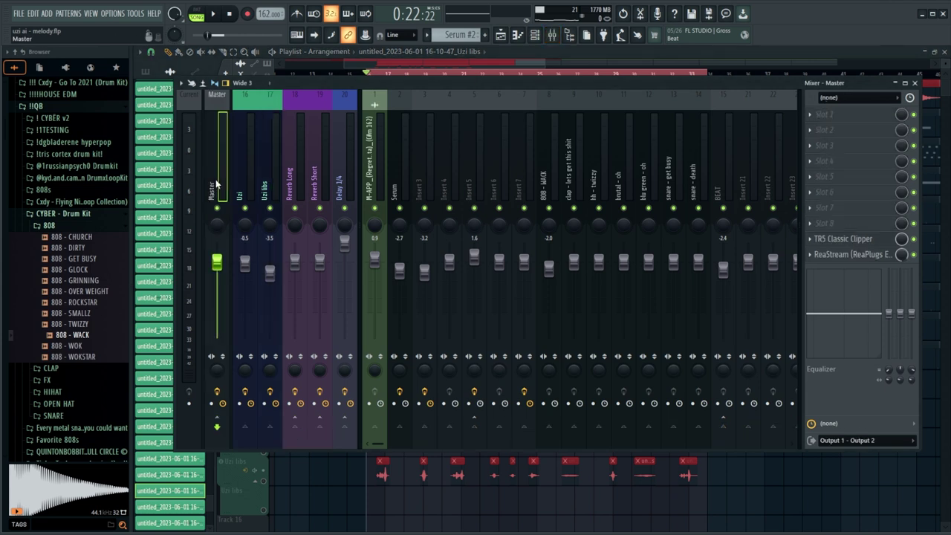
click(834, 119)
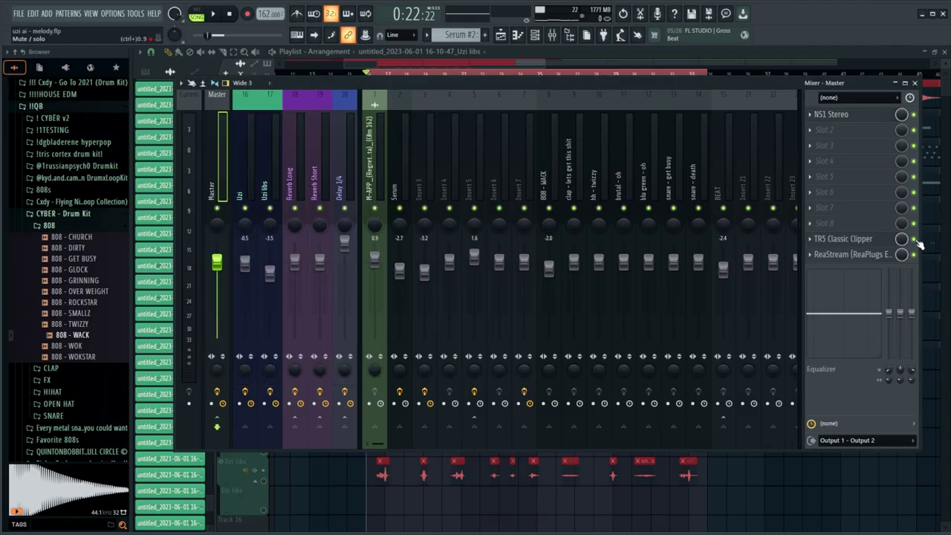
key(F9)
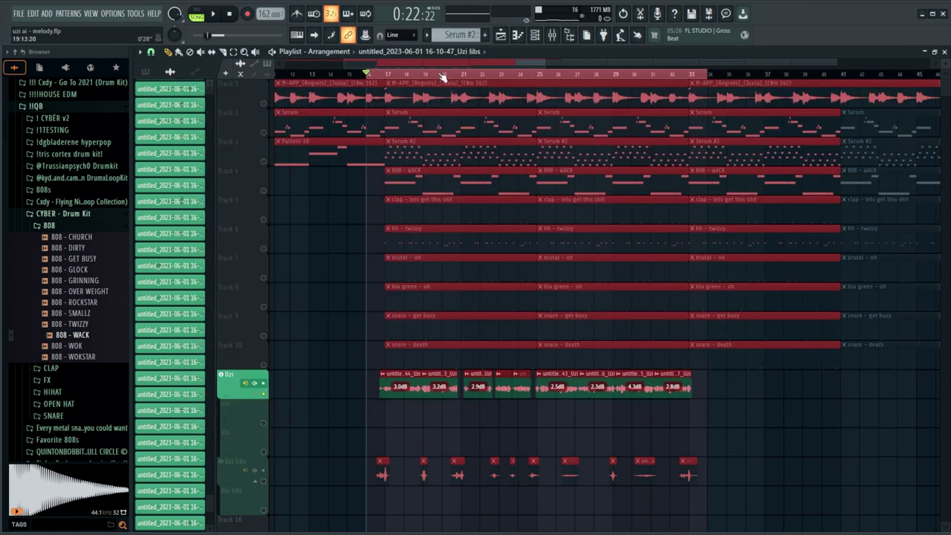
key(ctrl+shift+r)
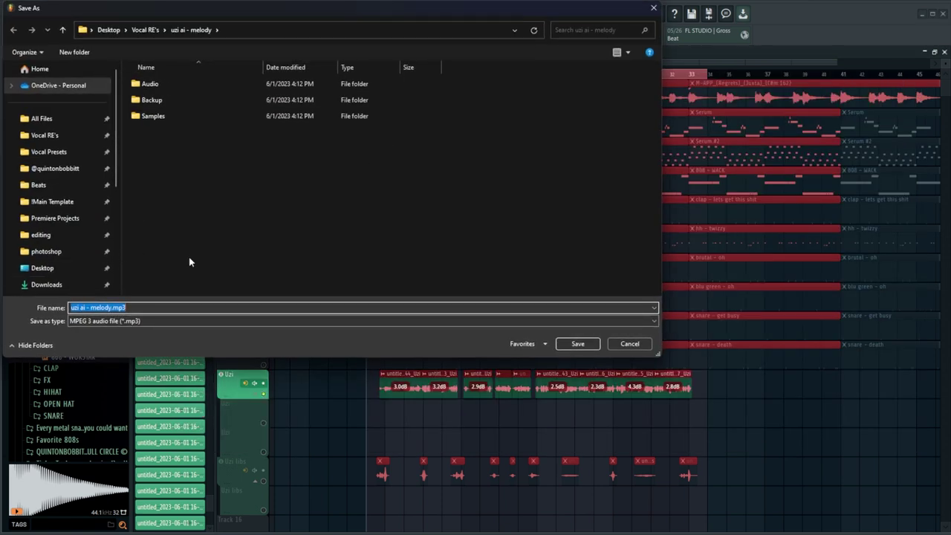
Step: Save the render as 'uzi vocals - pre ai.mp3' and start the export
text(uzi v)
click(578, 343)
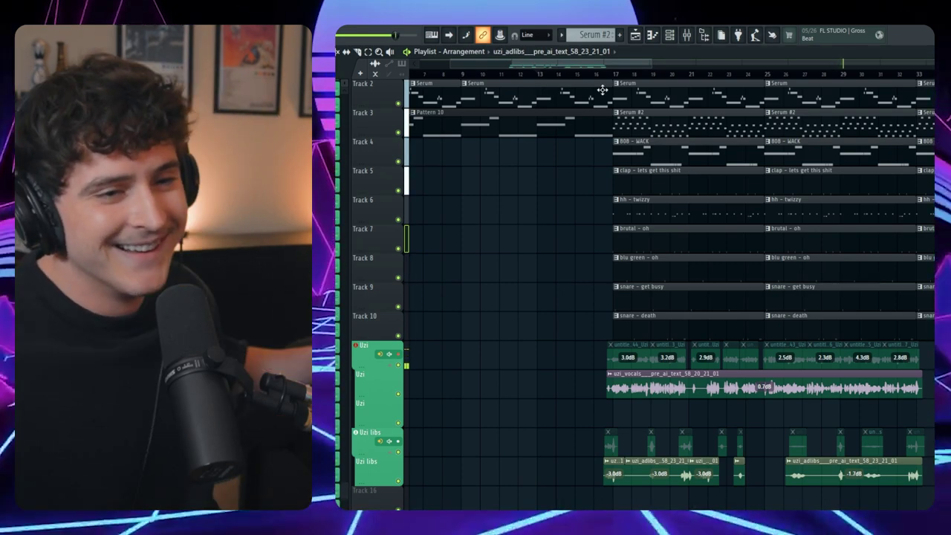
scroll(629, 77, down, 5)
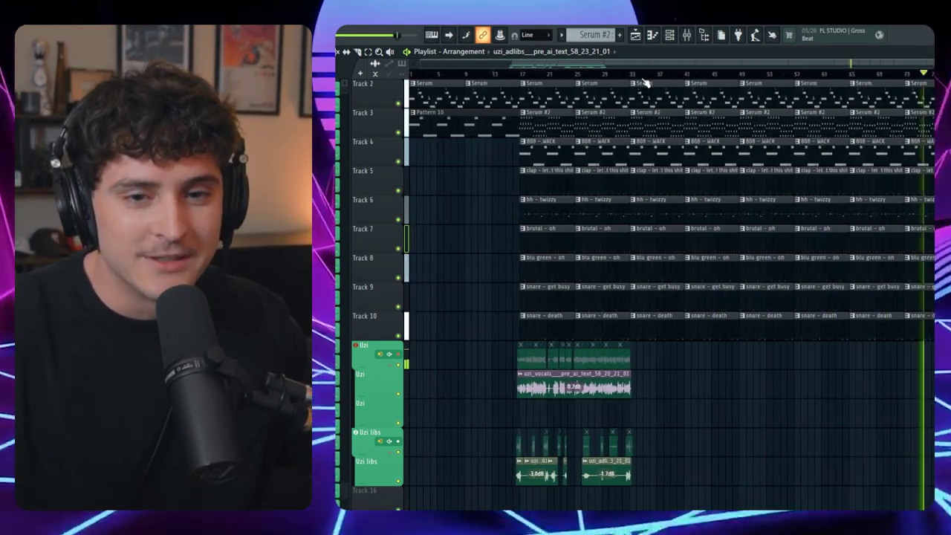